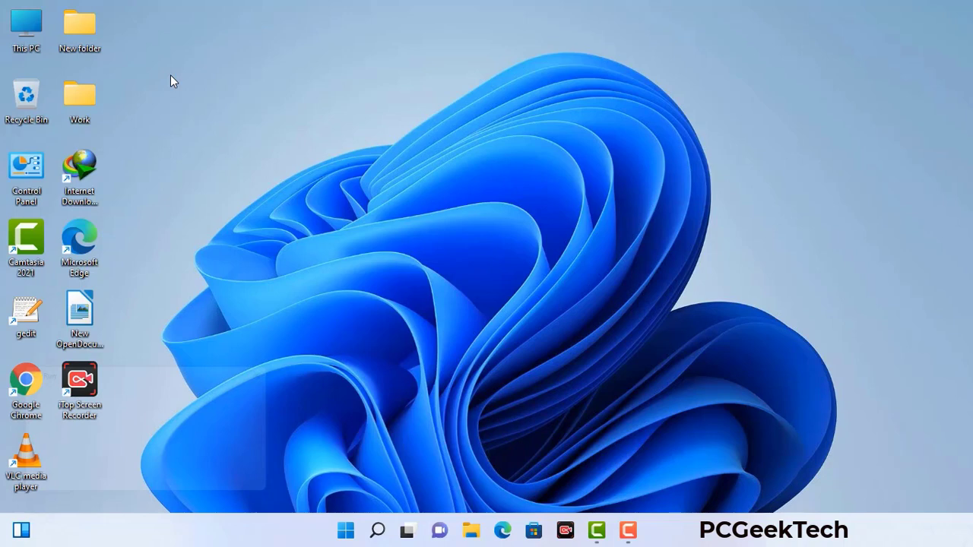
Bring up the Run box holding msconfig and move it to the upper centre of the screen.
{"action": "key", "text": "super+r"}
{"action": "left_click_drag", "start_coordinate": [166, 370], "coordinate": [426, 120]}
Launch msconfig and apply Safe boot with the Network option on the Boot tab.
{"action": "left_click", "coordinate": [388, 190]}
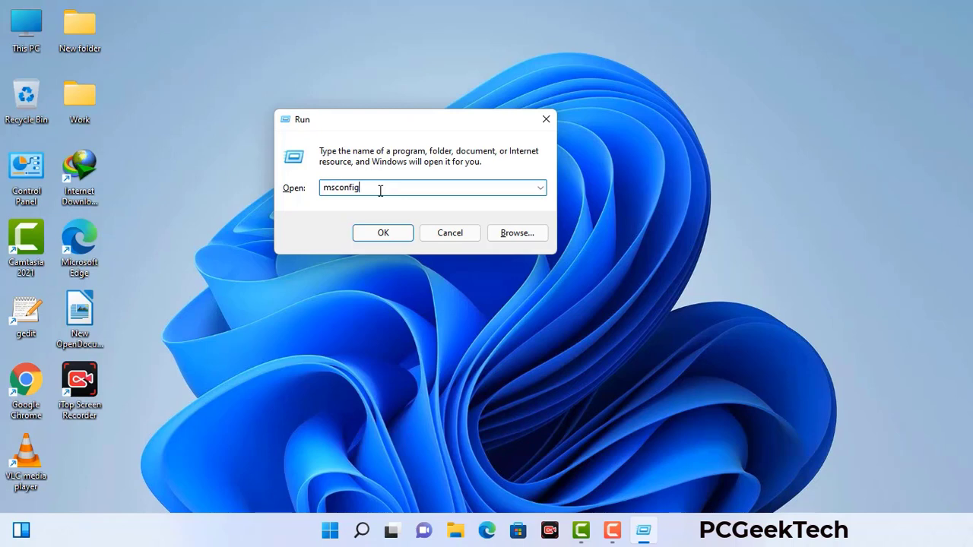
{"action": "left_click", "coordinate": [376, 234]}
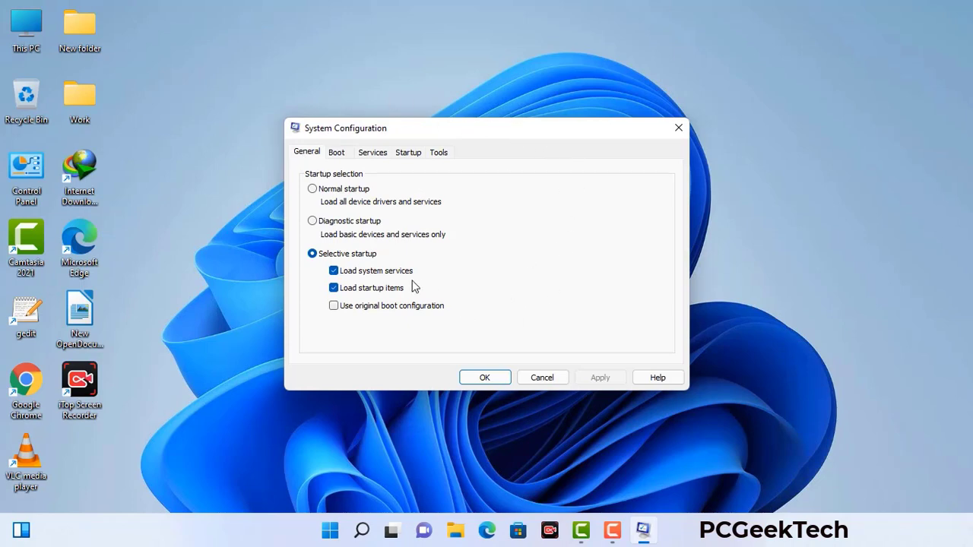
{"action": "left_click", "coordinate": [338, 154]}
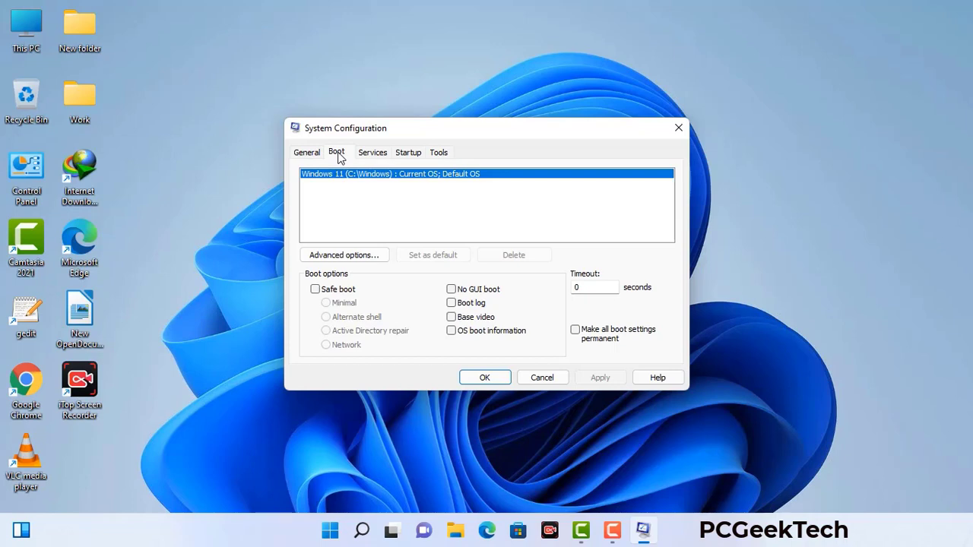
{"action": "left_click", "coordinate": [315, 290]}
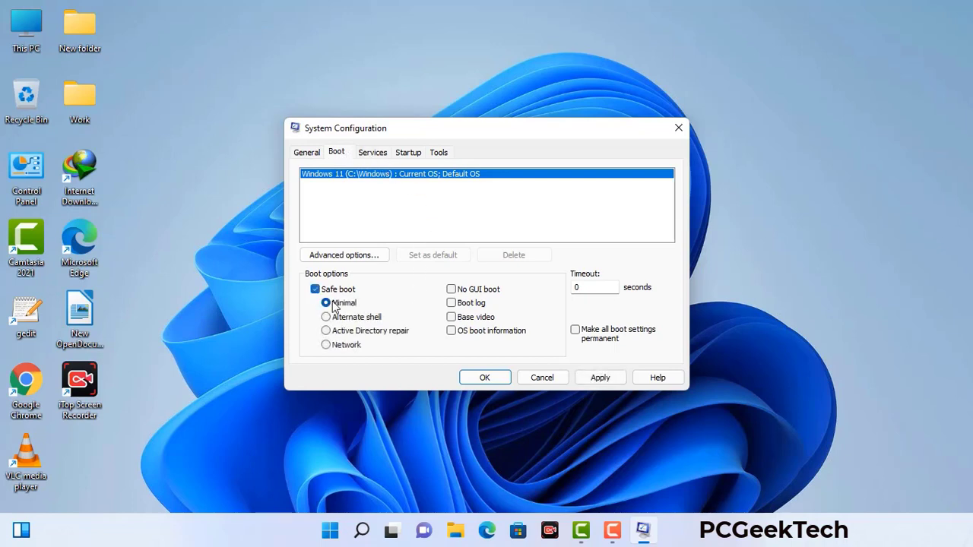
{"action": "left_click", "coordinate": [346, 346]}
{"action": "left_click", "coordinate": [599, 378]}
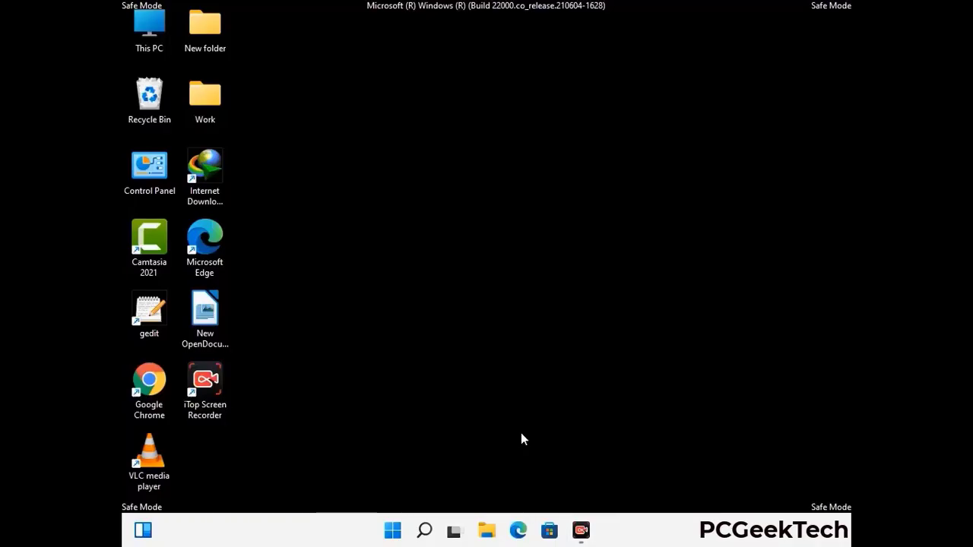
Enable 'Show hidden files, folders, and drives' in Control Panel's File Explorer Options and apply it.
{"action": "double_click", "coordinate": [150, 180]}
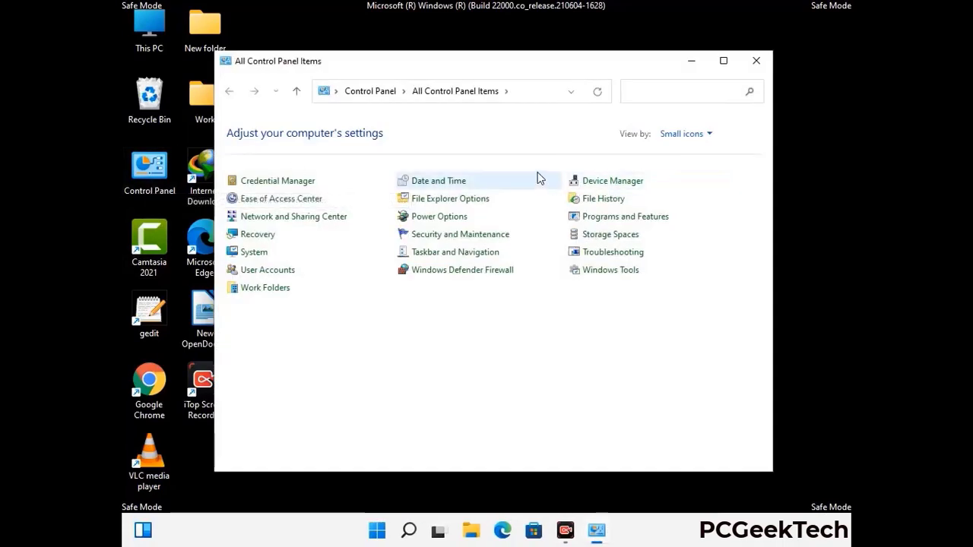
{"action": "left_click", "coordinate": [469, 203]}
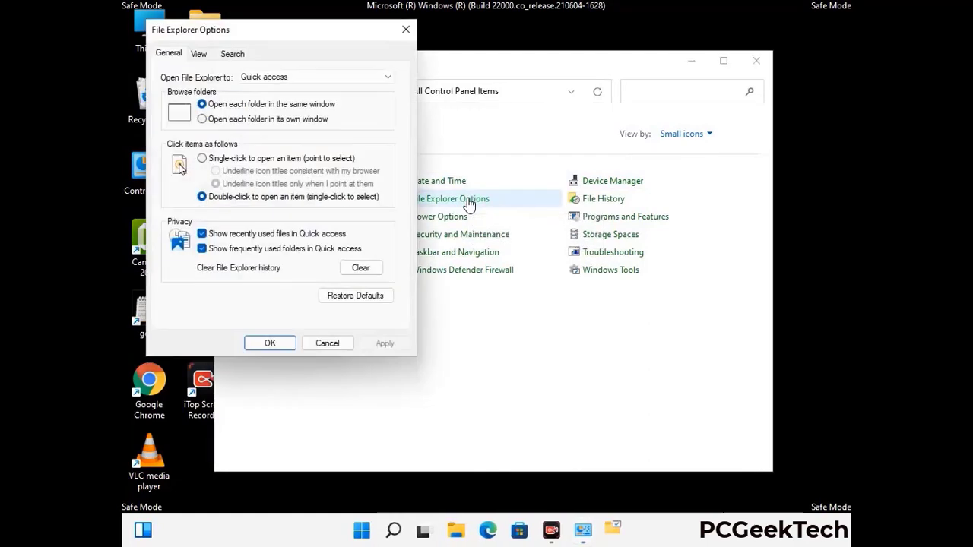
{"action": "left_click", "coordinate": [199, 53]}
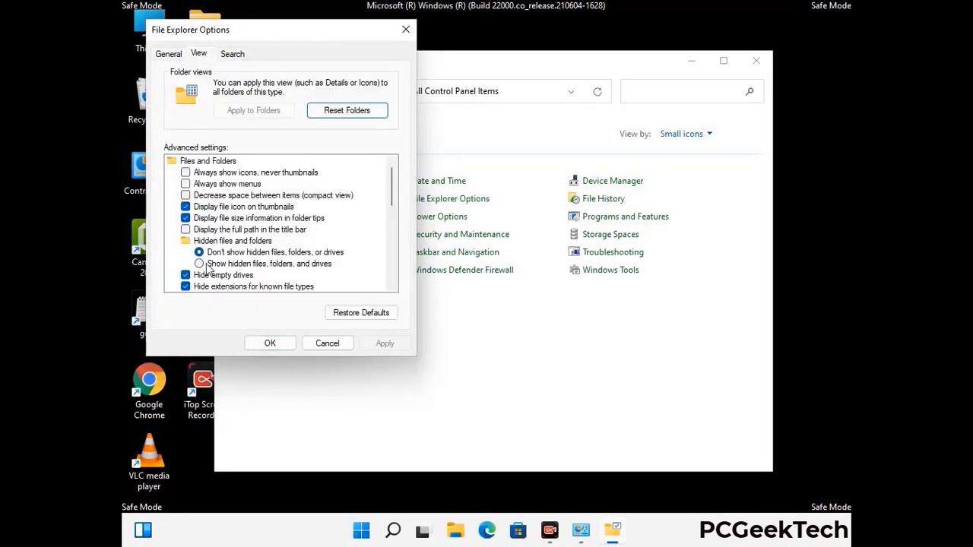
{"action": "left_click", "coordinate": [199, 264]}
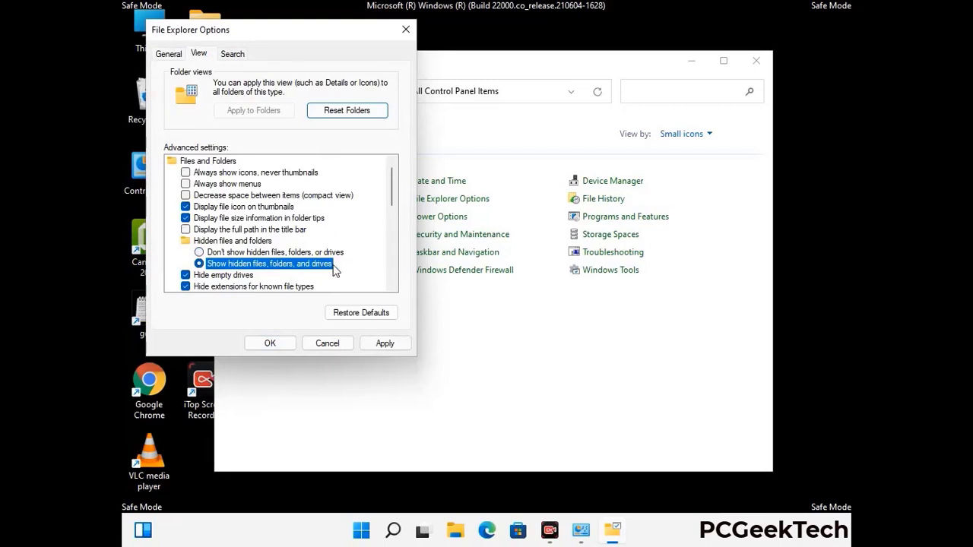
{"action": "left_click", "coordinate": [385, 343]}
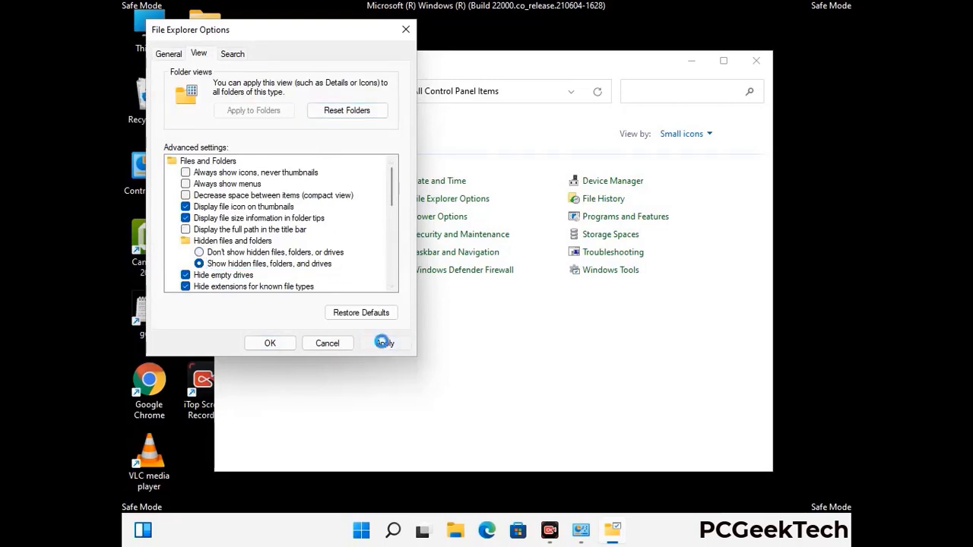
{"action": "left_click", "coordinate": [258, 344]}
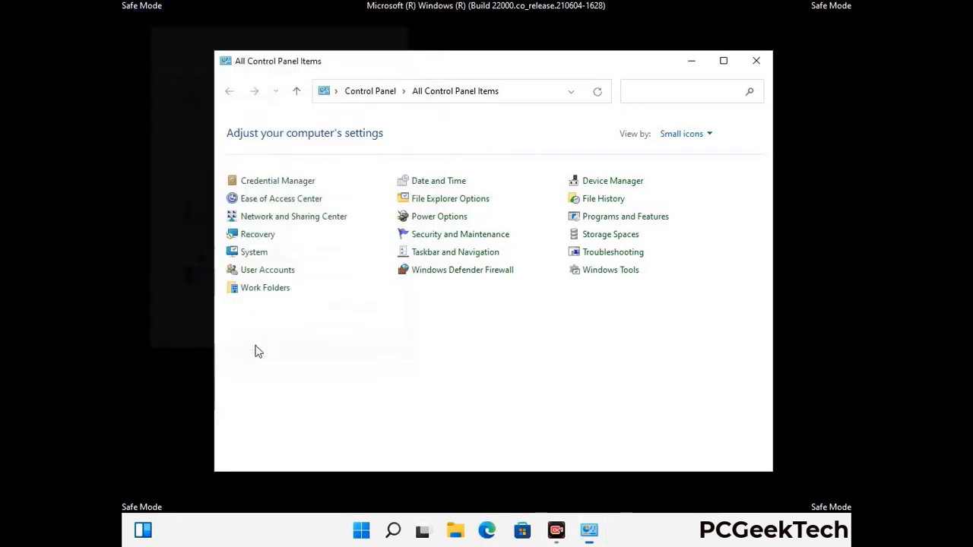
Close Control Panel and open the Windows folder on Local Disk (C:) via This PC.
{"action": "left_click", "coordinate": [755, 61]}
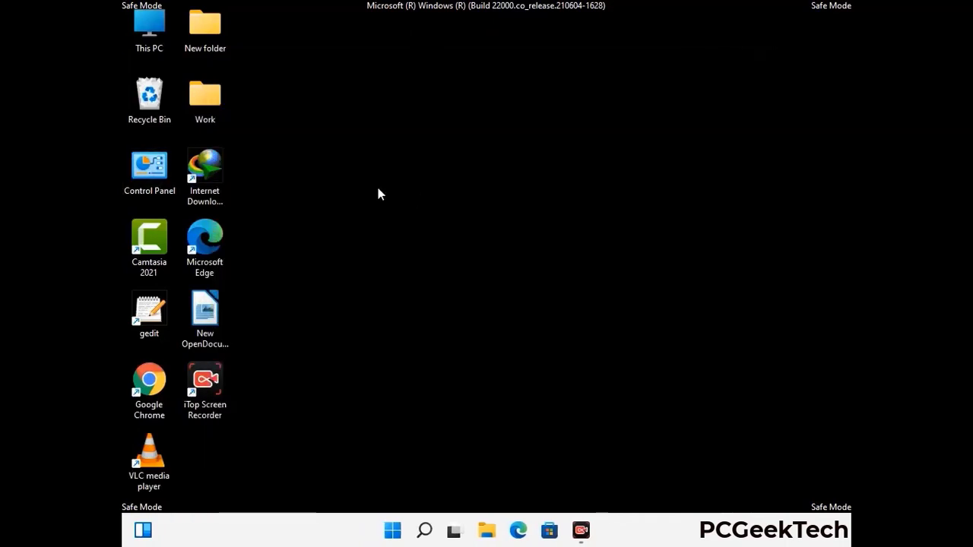
{"action": "double_click", "coordinate": [145, 47]}
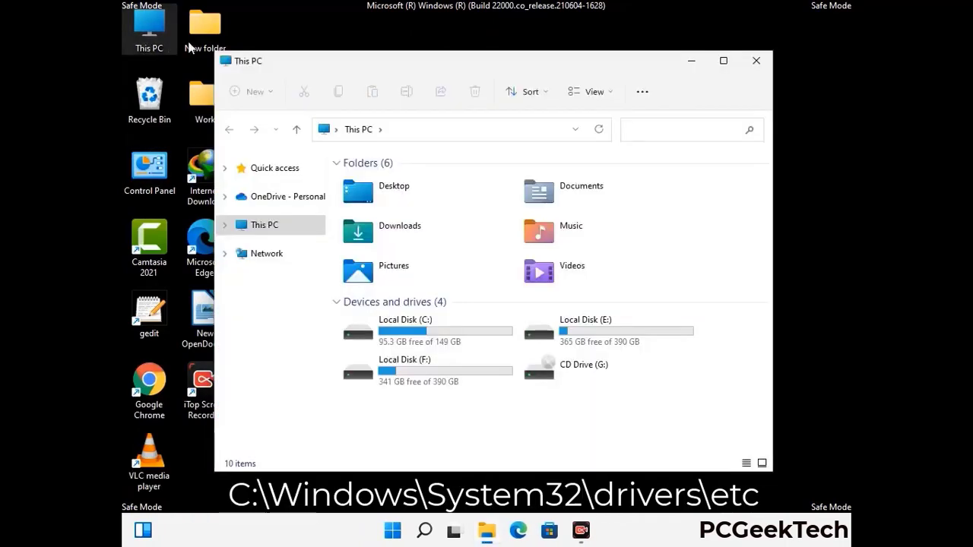
{"action": "double_click", "coordinate": [426, 333]}
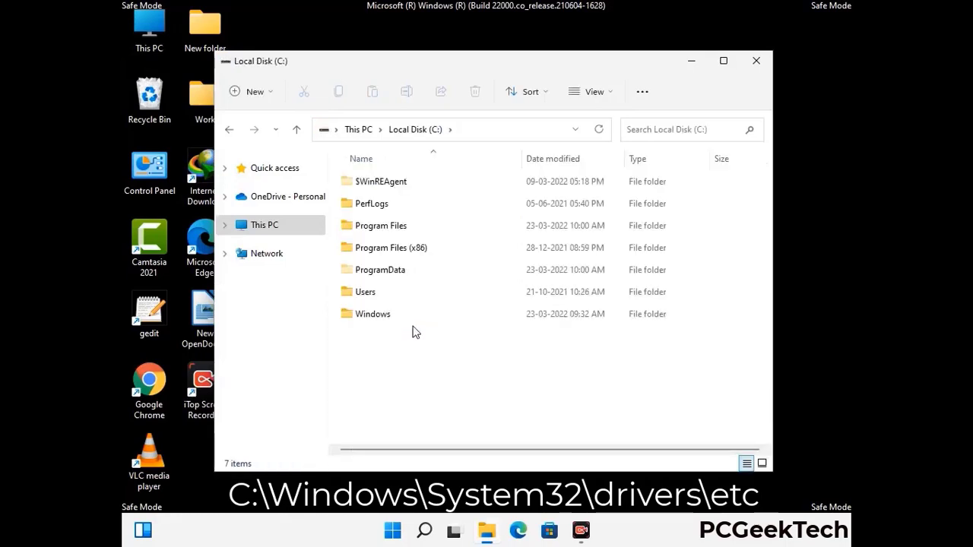
{"action": "double_click", "coordinate": [365, 318]}
Browse into System32\drivers\etc and select the hosts file.
{"action": "scroll", "coordinate": [483, 325], "scroll_direction": "down", "scroll_amount": 5}
{"action": "scroll", "coordinate": [480, 328], "scroll_direction": "down", "scroll_amount": 12}
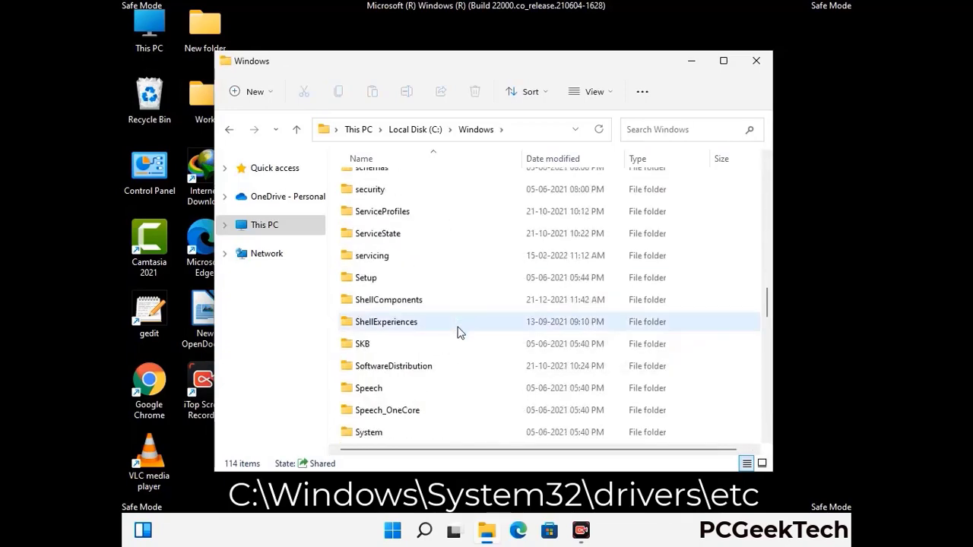
{"action": "scroll", "coordinate": [459, 332], "scroll_direction": "down", "scroll_amount": 2}
{"action": "double_click", "coordinate": [371, 321]}
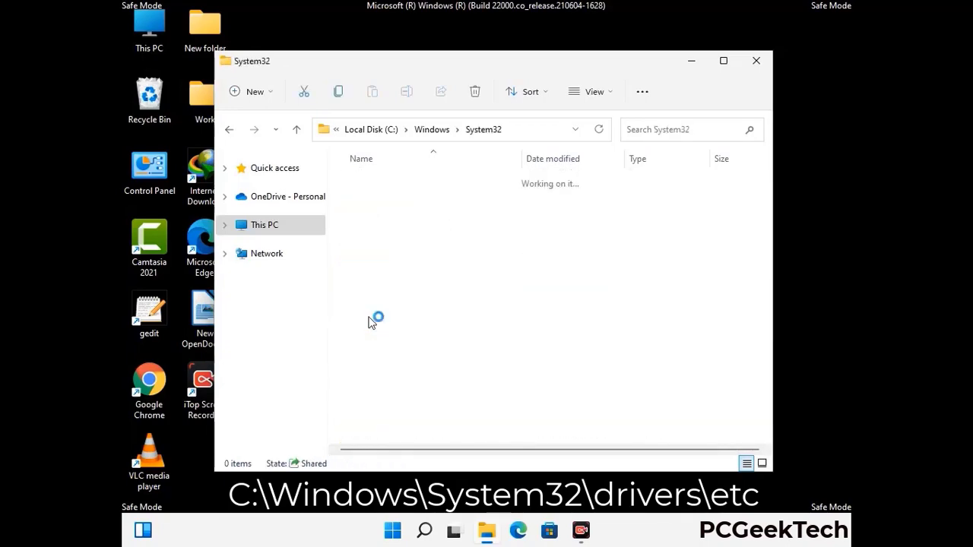
{"action": "scroll", "coordinate": [418, 326], "scroll_direction": "down", "scroll_amount": 5}
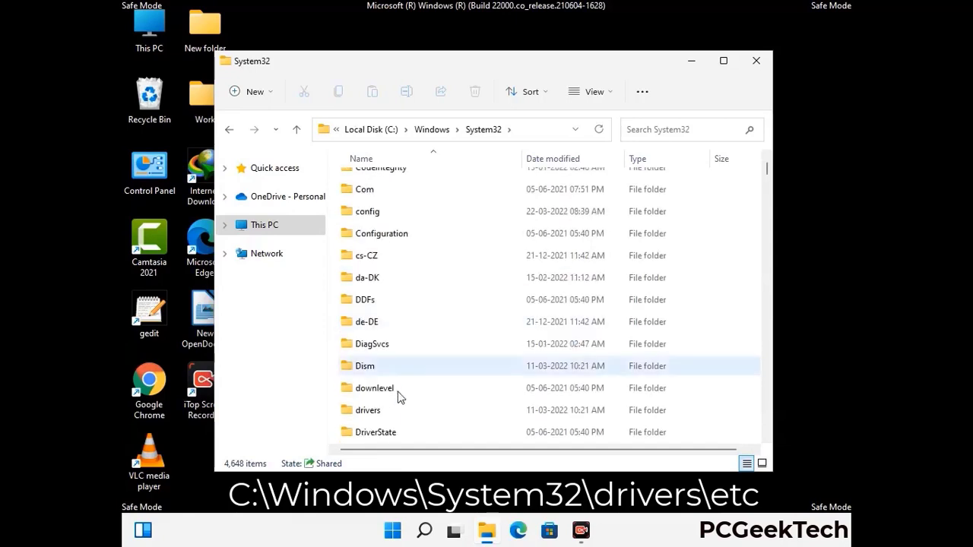
{"action": "double_click", "coordinate": [373, 412]}
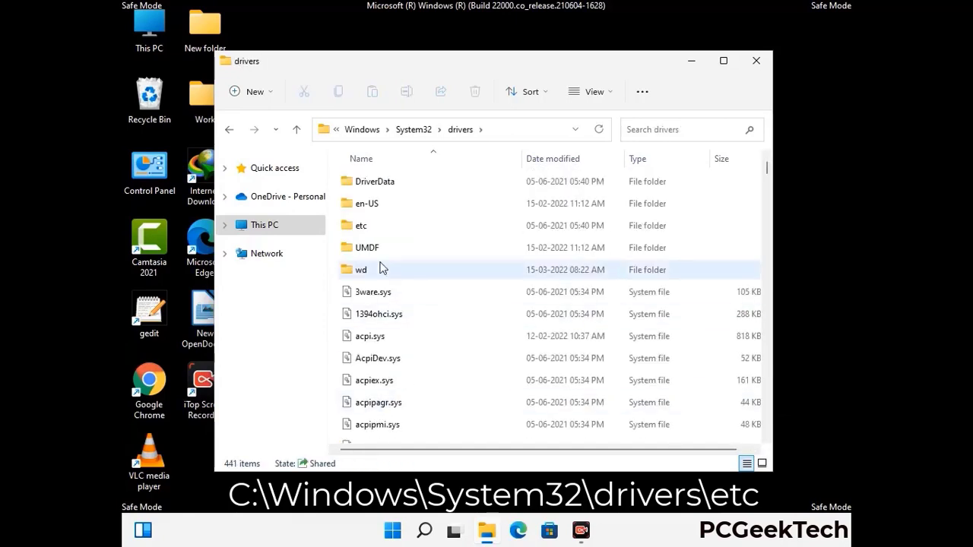
{"action": "double_click", "coordinate": [362, 225]}
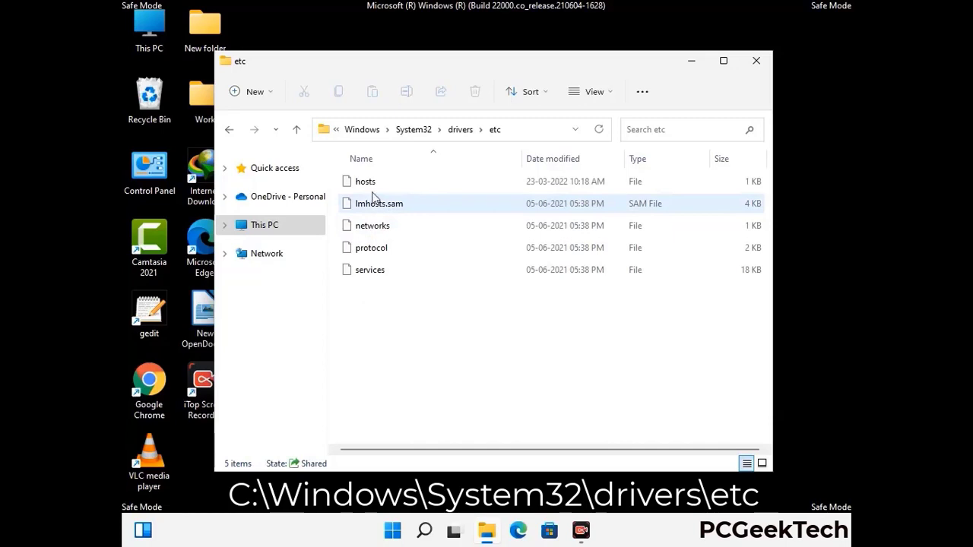
{"action": "left_click", "coordinate": [372, 186]}
Open the hosts file in Notepad and add an empty line at its end.
{"action": "double_click", "coordinate": [372, 186]}
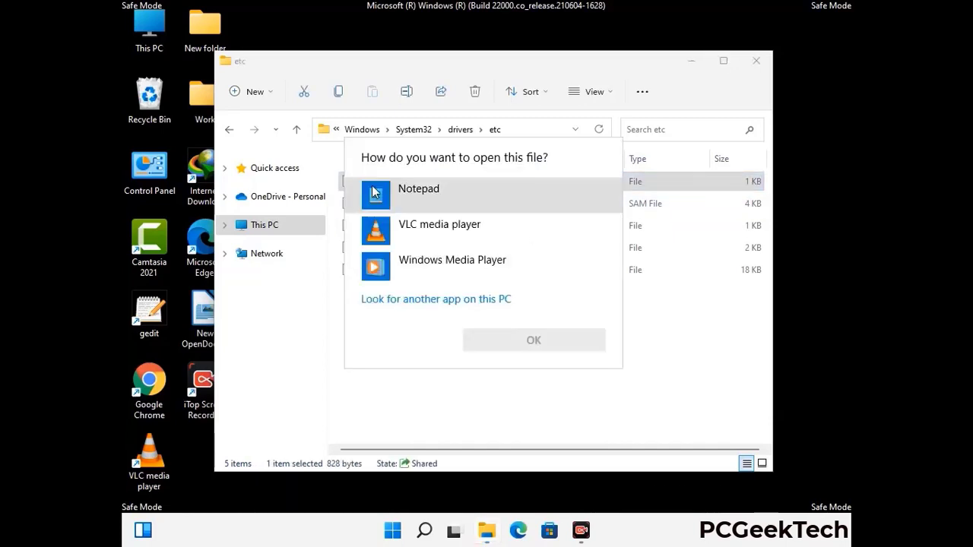
{"action": "left_click", "coordinate": [441, 194]}
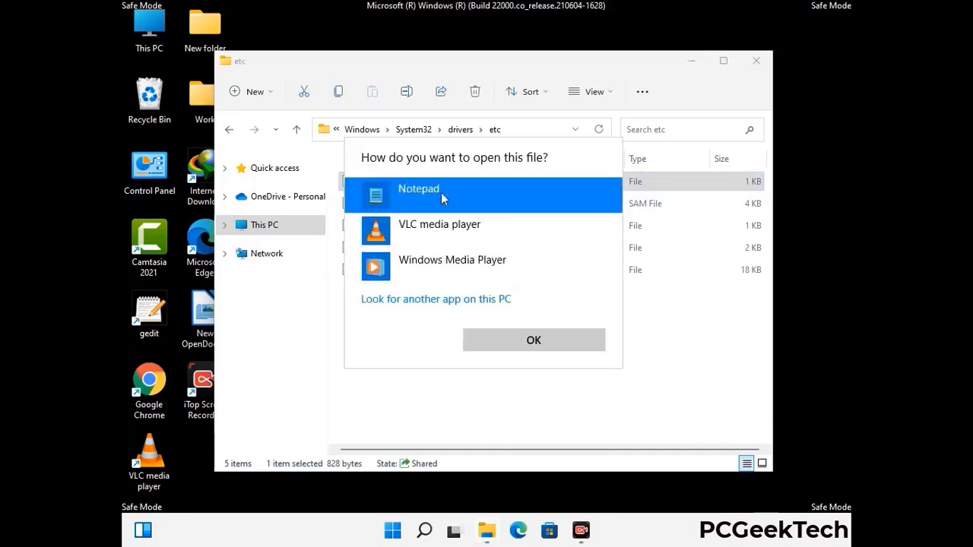
{"action": "left_click", "coordinate": [533, 341]}
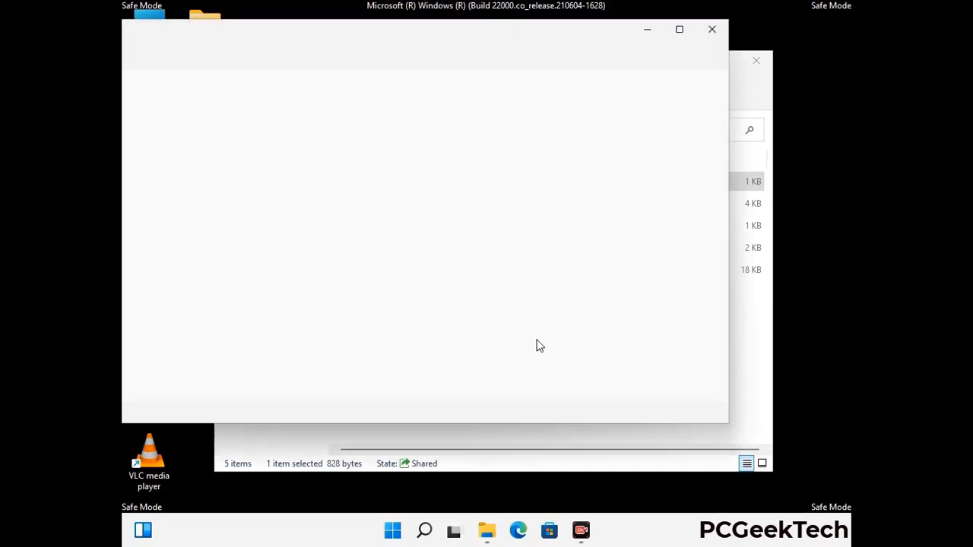
{"action": "left_click_drag", "start_coordinate": [369, 46], "coordinate": [572, 50]}
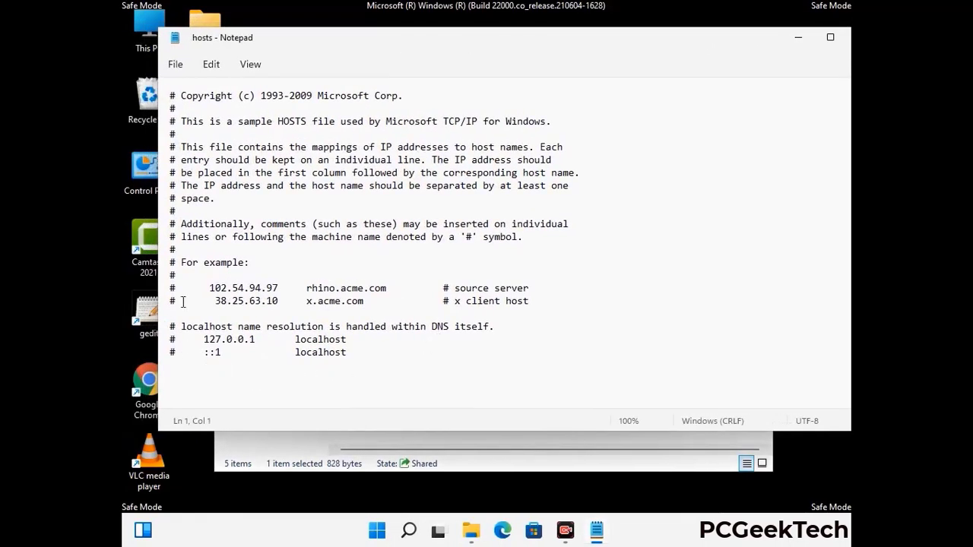
{"action": "left_click", "coordinate": [364, 357]}
{"action": "key", "text": "Return"}
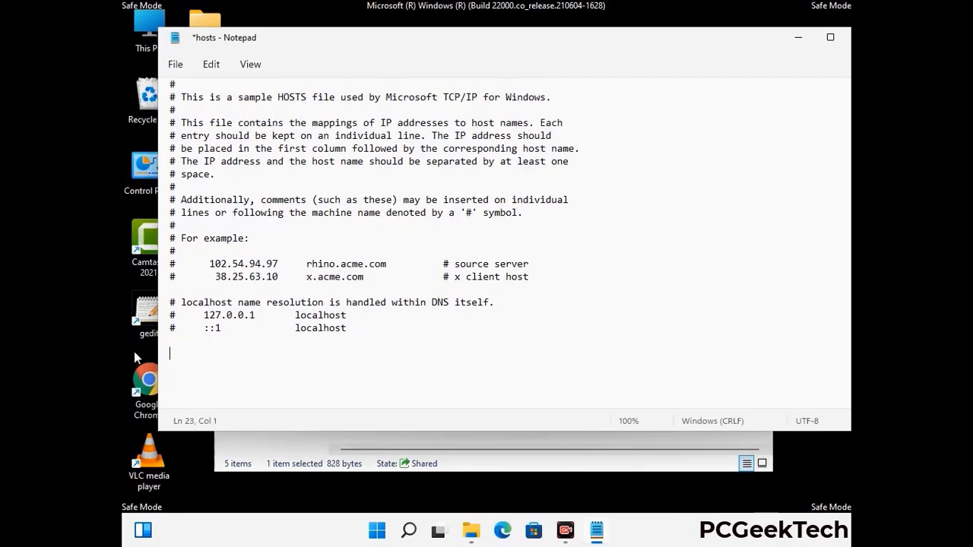
Save the hosts file, then close Notepad and the etc folder window.
{"action": "left_click", "coordinate": [175, 66]}
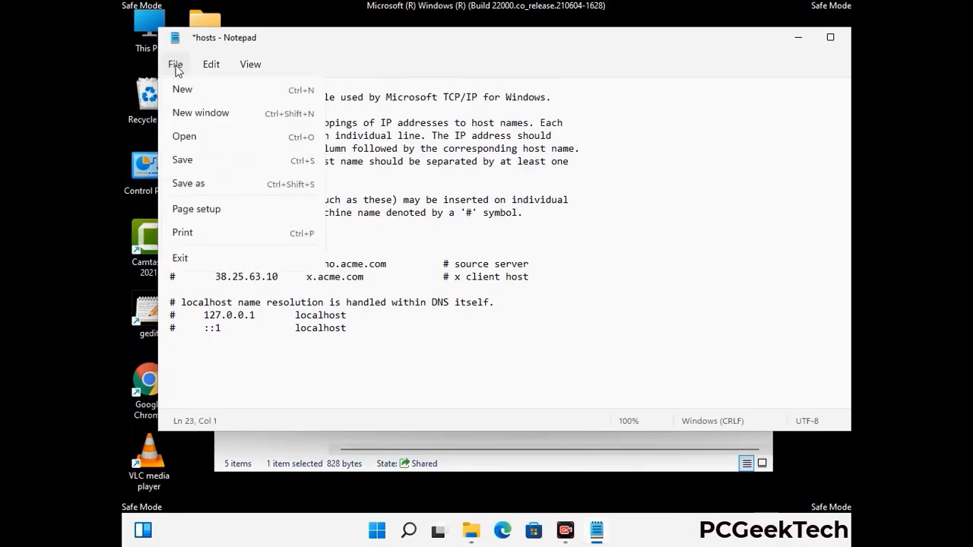
{"action": "left_click", "coordinate": [182, 161]}
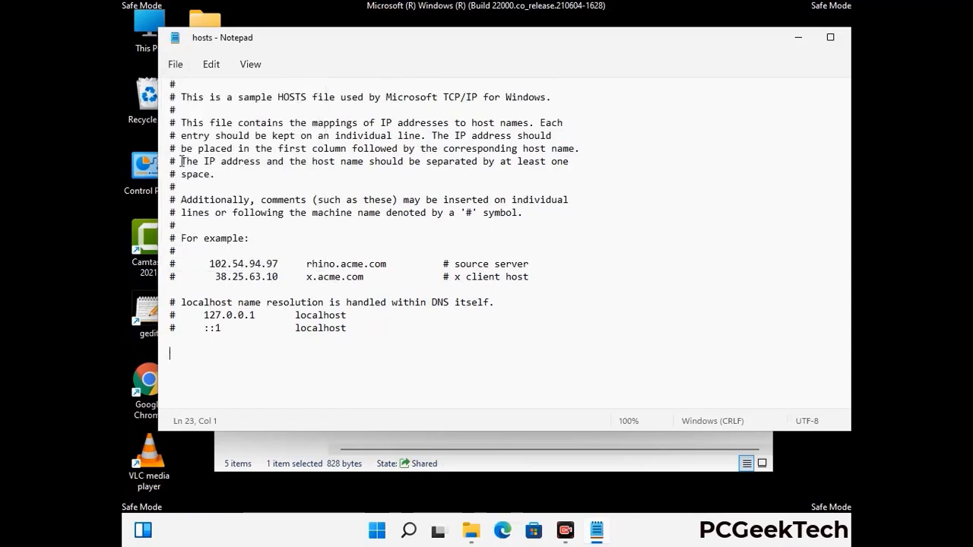
{"action": "left_click_drag", "start_coordinate": [736, 47], "coordinate": [623, 47]}
{"action": "left_click", "coordinate": [750, 43]}
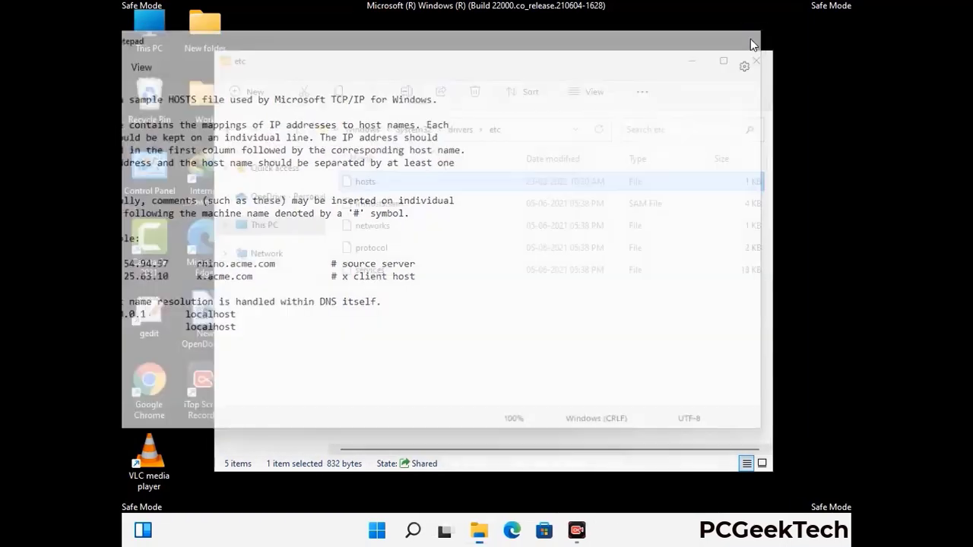
{"action": "left_click", "coordinate": [758, 57]}
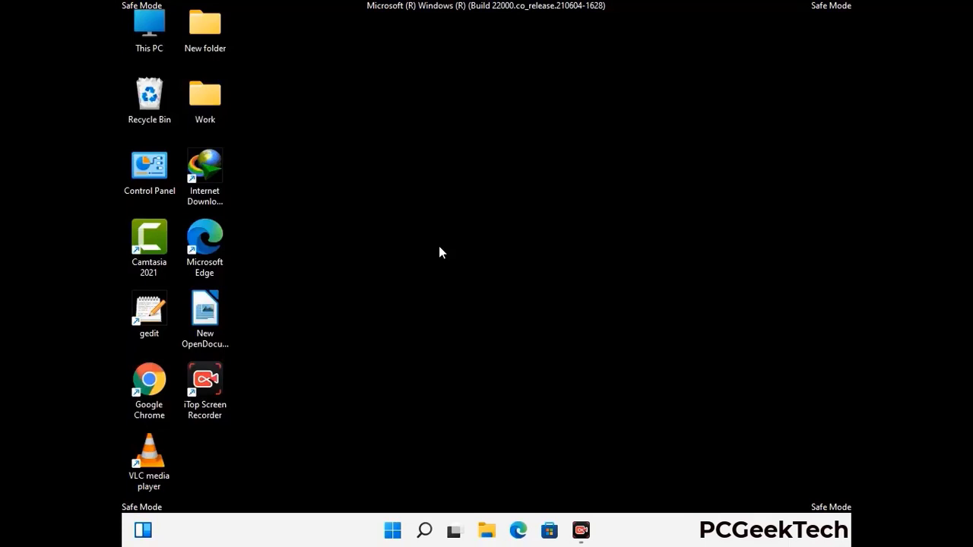
Run %appdata% from the Run box to open the AppData\Roaming folder.
{"action": "key", "text": "super+r"}
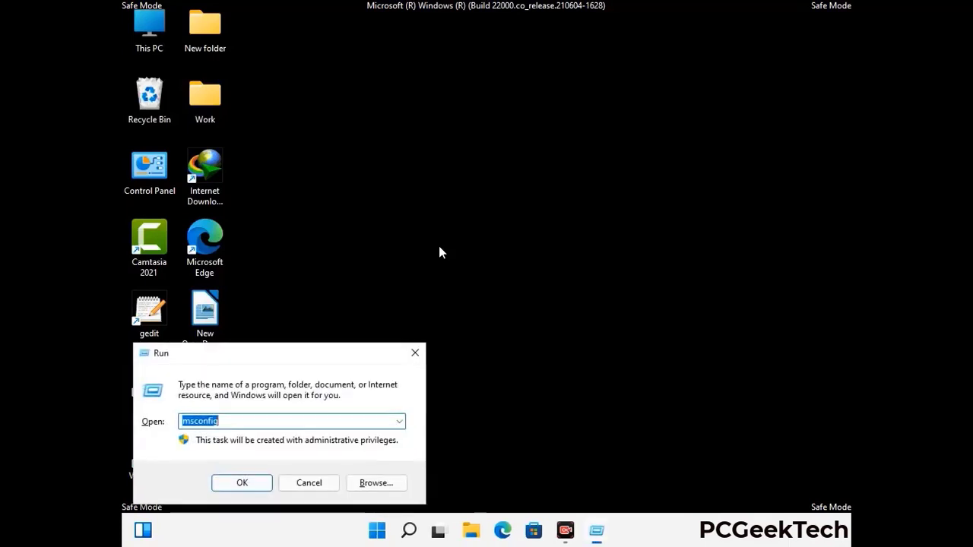
{"action": "left_click_drag", "start_coordinate": [279, 349], "coordinate": [451, 152]}
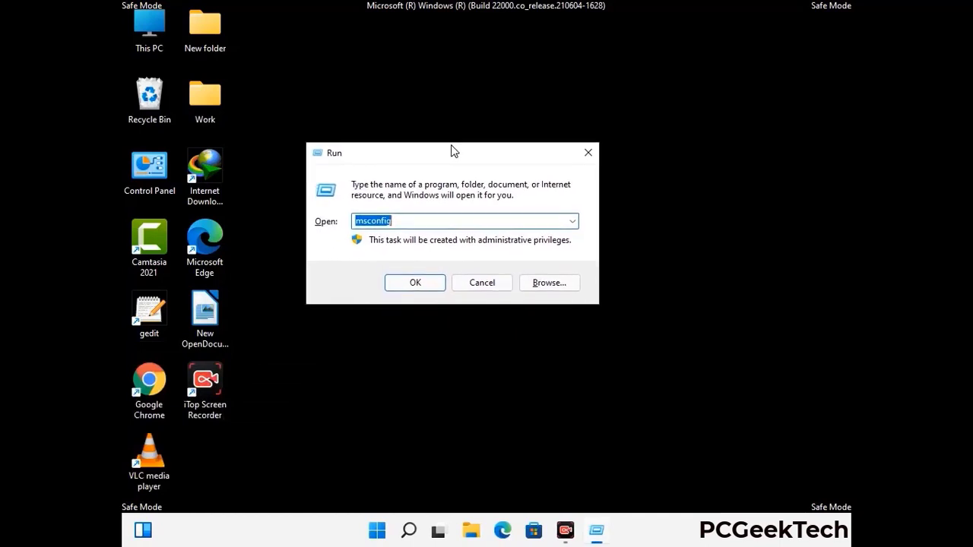
{"action": "type", "text": "%"}
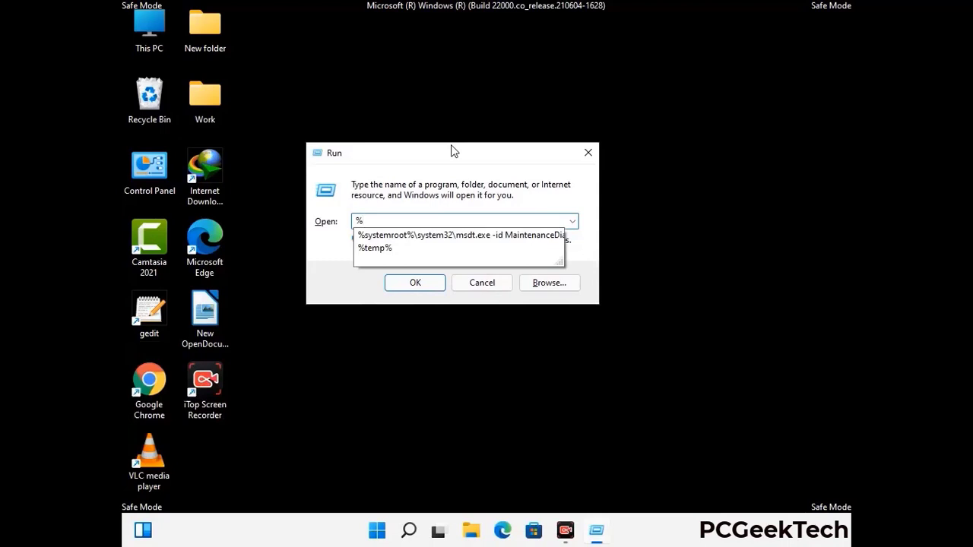
{"action": "type", "text": "appdata%"}
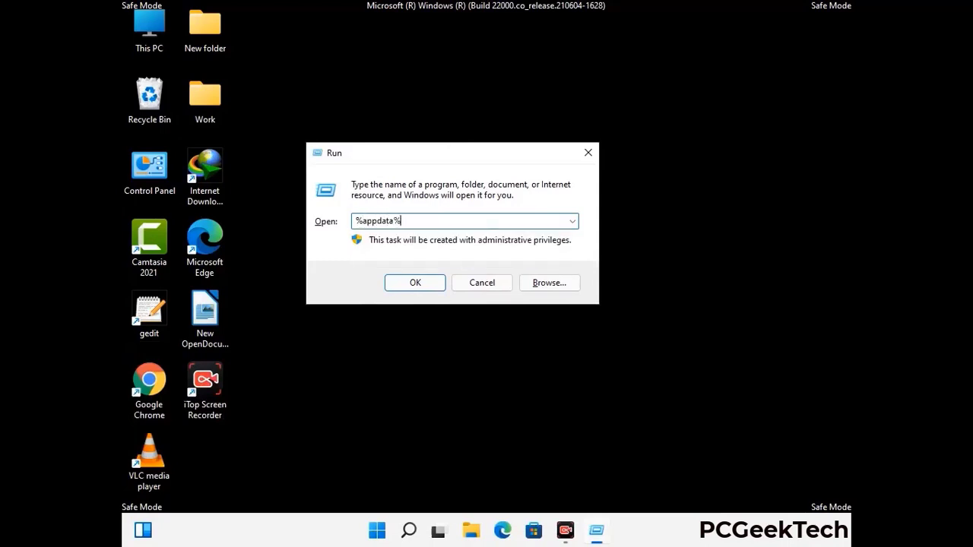
{"action": "key", "text": "Return"}
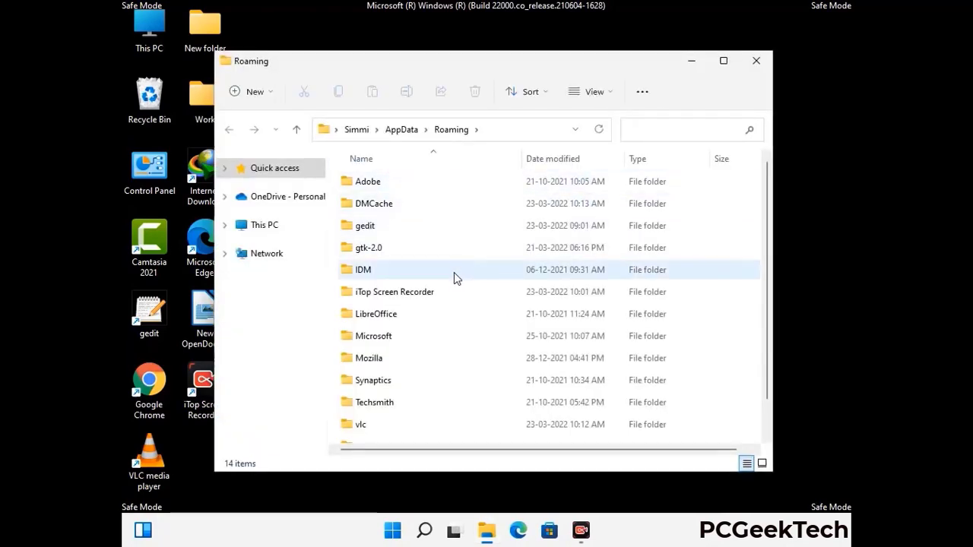
Delete the Zoom folder from AppData\Roaming and close the Roaming window.
{"action": "scroll", "coordinate": [458, 273], "scroll_direction": "down", "scroll_amount": 1}
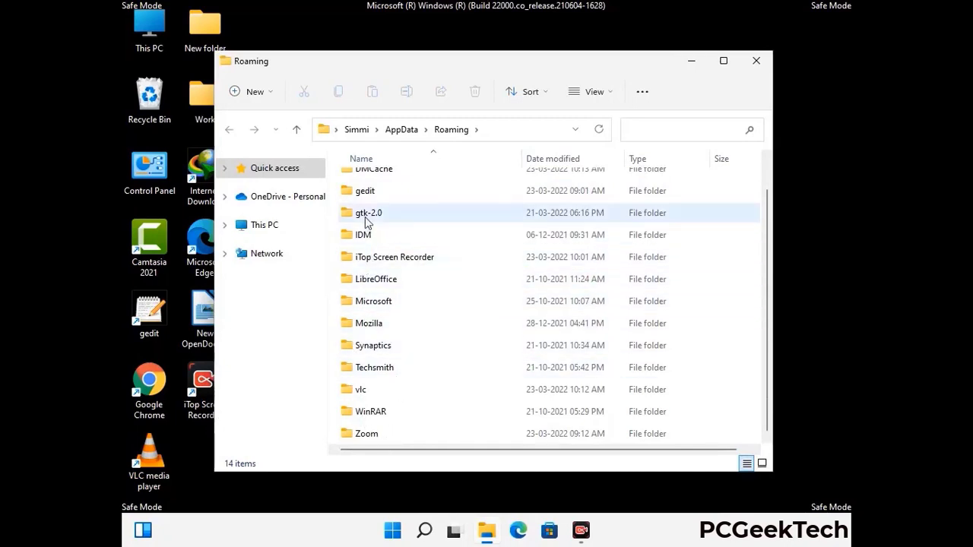
{"action": "scroll", "coordinate": [367, 228], "scroll_direction": "up", "scroll_amount": 1}
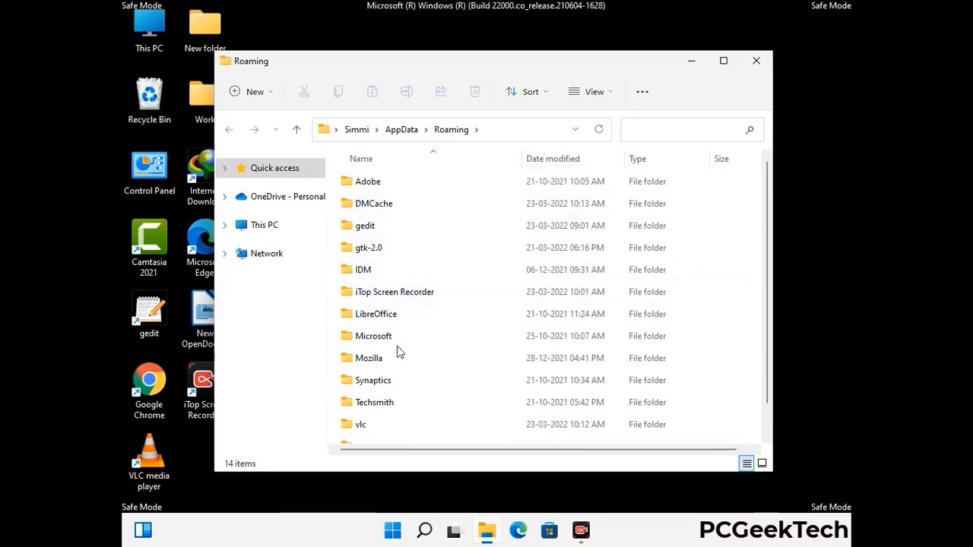
{"action": "scroll", "coordinate": [395, 365], "scroll_direction": "down", "scroll_amount": 1}
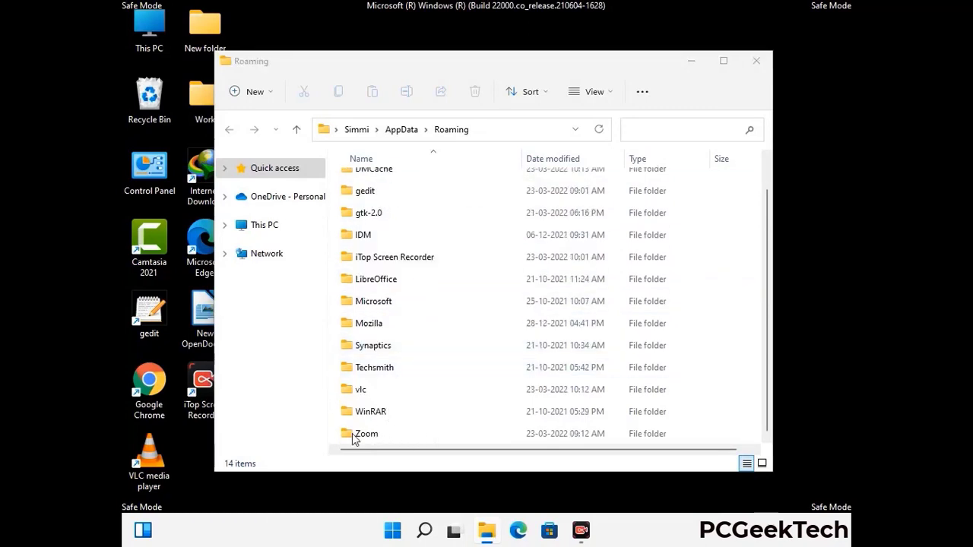
{"action": "left_click", "coordinate": [544, 428]}
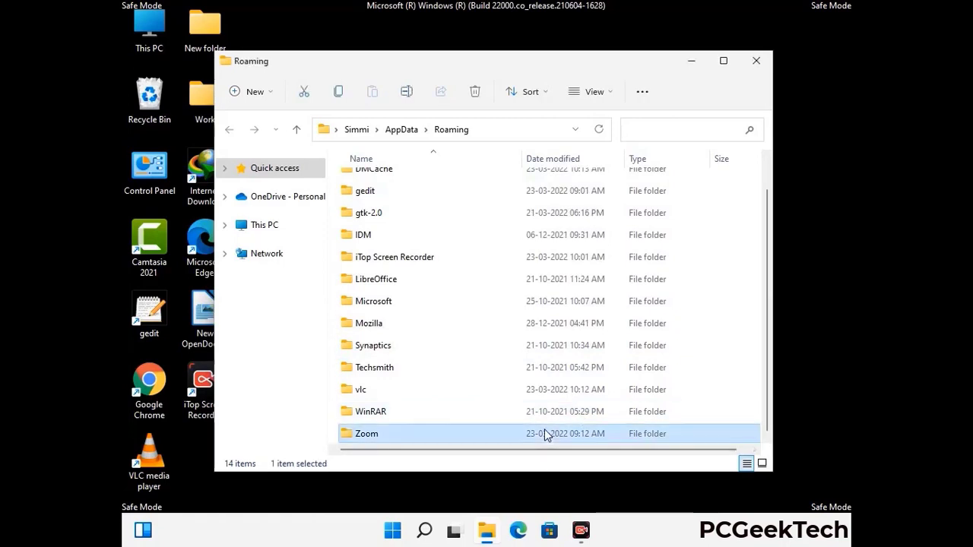
{"action": "left_click", "coordinate": [481, 102]}
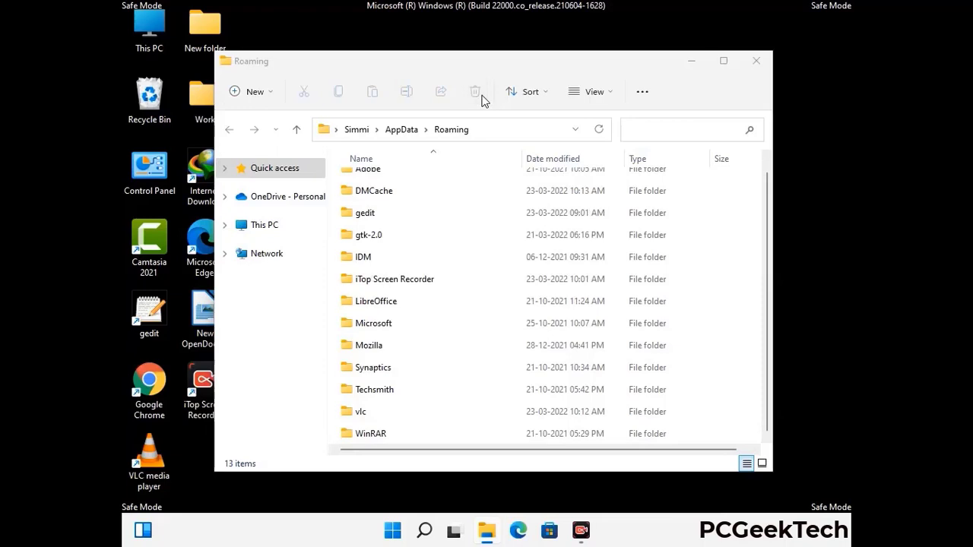
{"action": "left_click", "coordinate": [755, 64]}
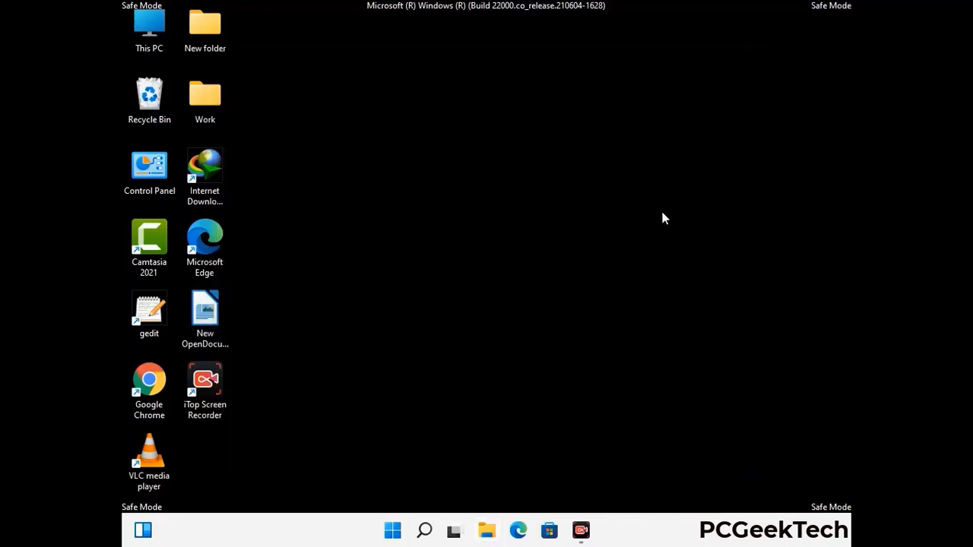
Run %LocalAppData% from the Run box to open the AppData\Local folder.
{"action": "key", "text": "super+r"}
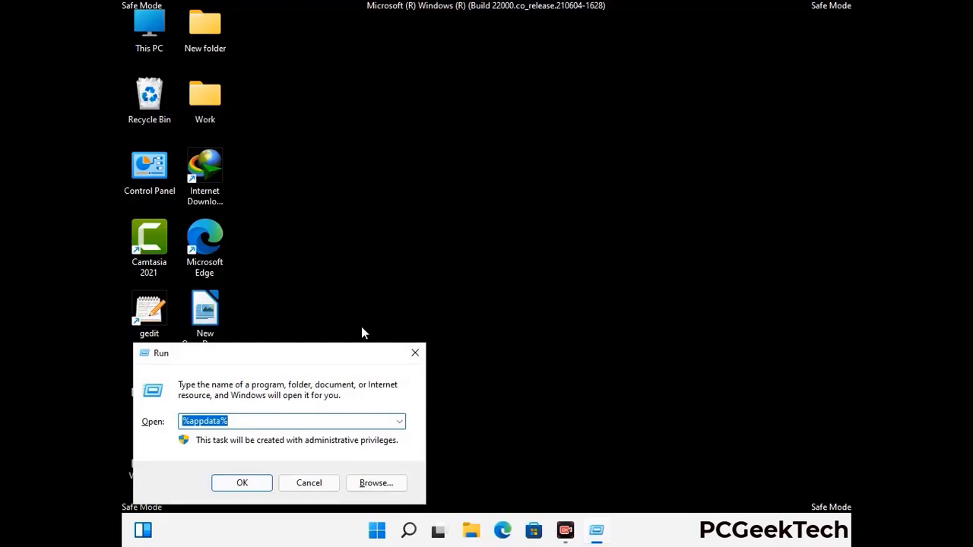
{"action": "left_click_drag", "start_coordinate": [305, 361], "coordinate": [510, 193]}
{"action": "type", "text": "%Local"}
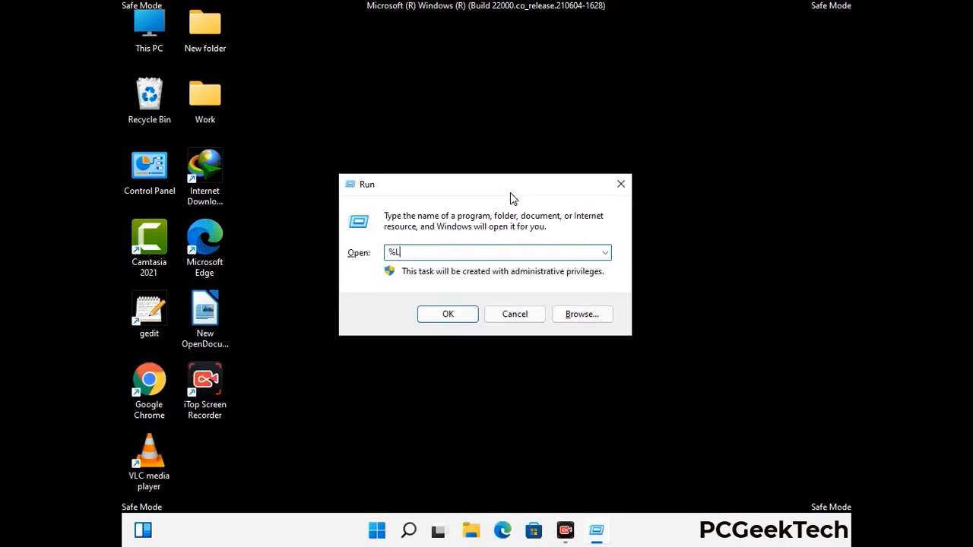
{"action": "type", "text": "App"}
{"action": "key", "text": "Return"}
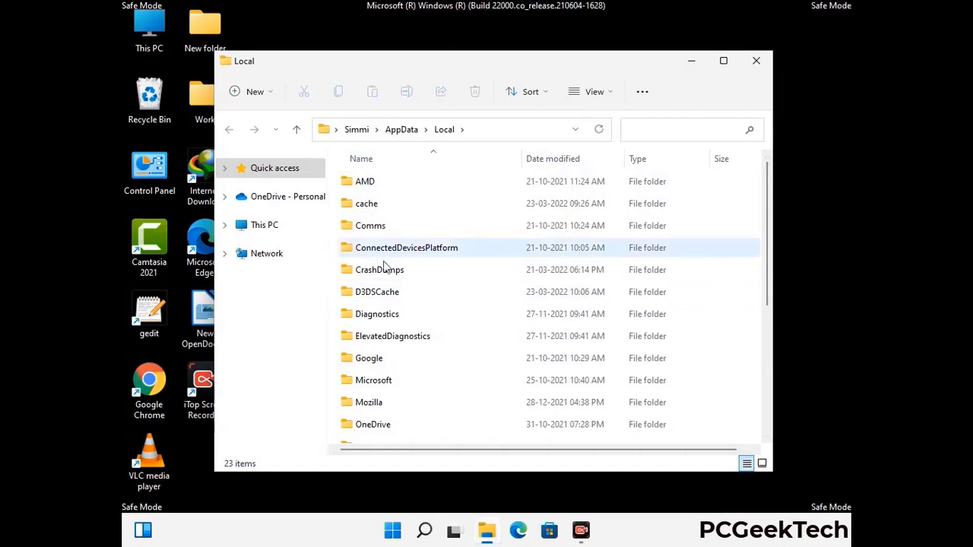
Delete the Mozilla folder from AppData\Local and close the Local window.
{"action": "scroll", "coordinate": [404, 334], "scroll_direction": "down", "scroll_amount": 1}
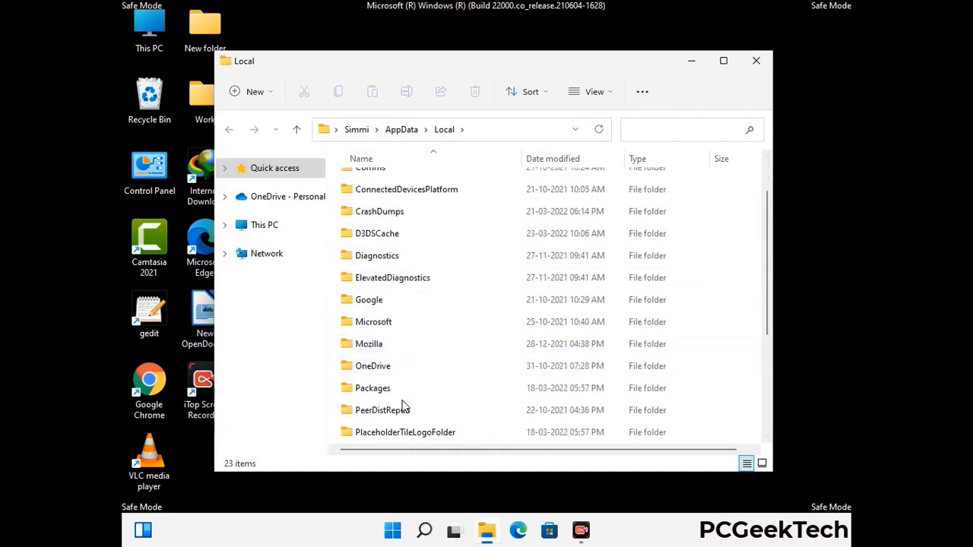
{"action": "left_click", "coordinate": [380, 346]}
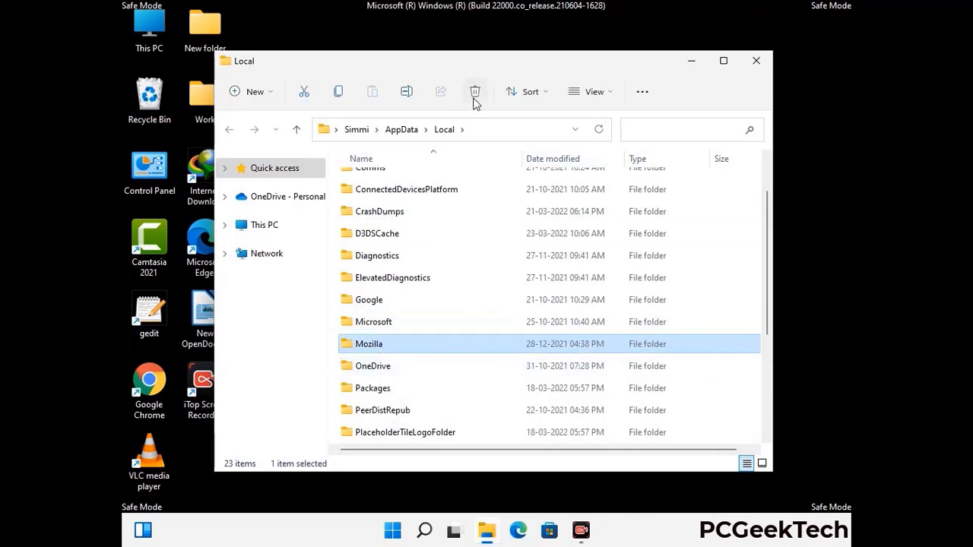
{"action": "left_click", "coordinate": [473, 99]}
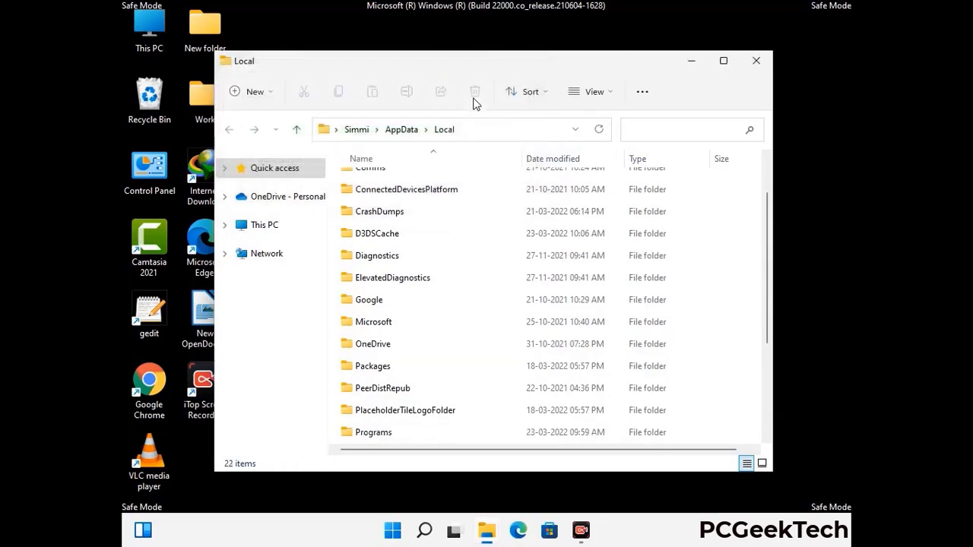
{"action": "left_click", "coordinate": [756, 67]}
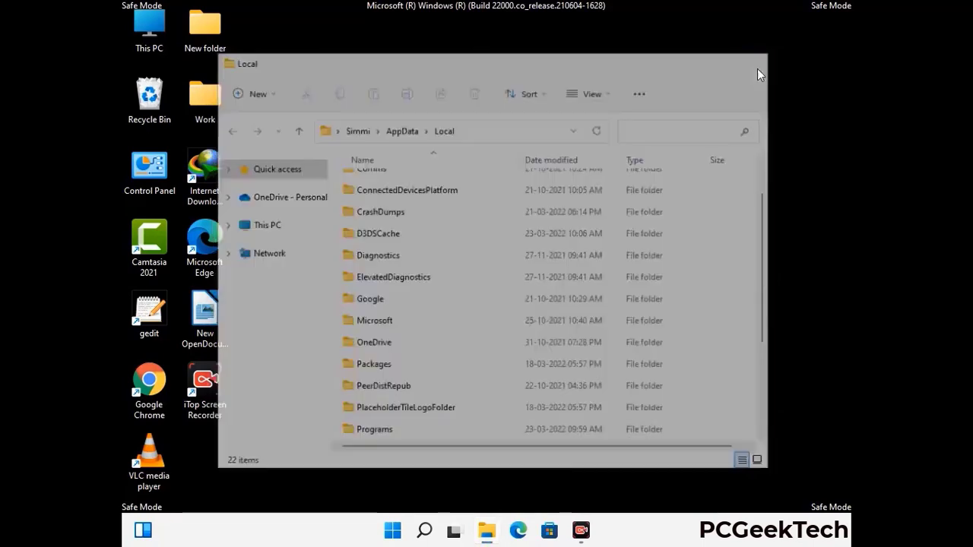
Run %ProgramData% from the Run box to open the ProgramData folder.
{"action": "key", "text": "super+r"}
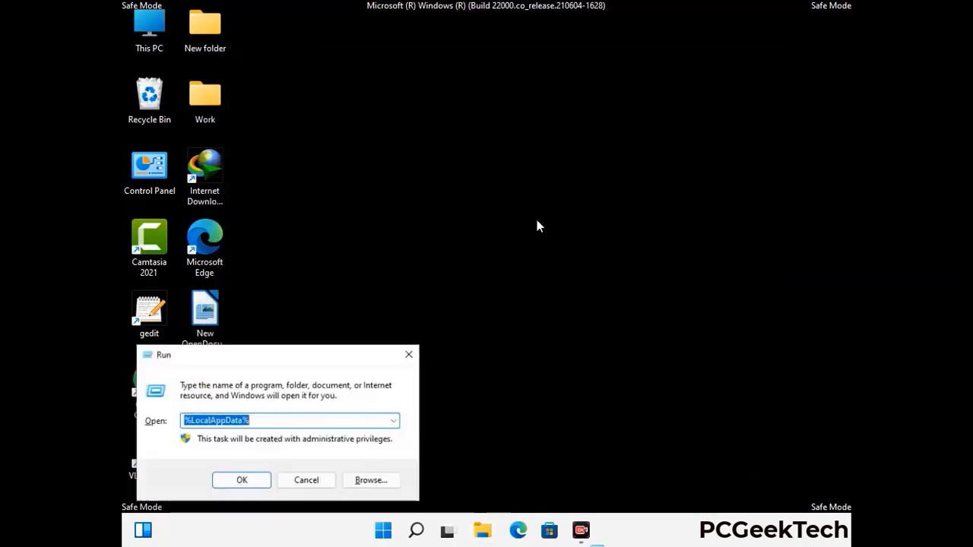
{"action": "left_click_drag", "start_coordinate": [250, 365], "coordinate": [447, 204]}
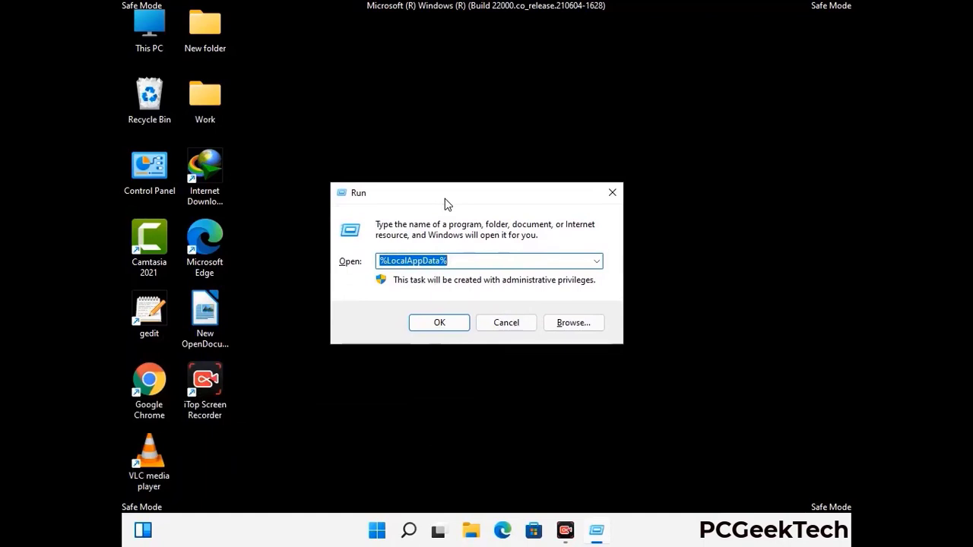
{"action": "type", "text": "%"}
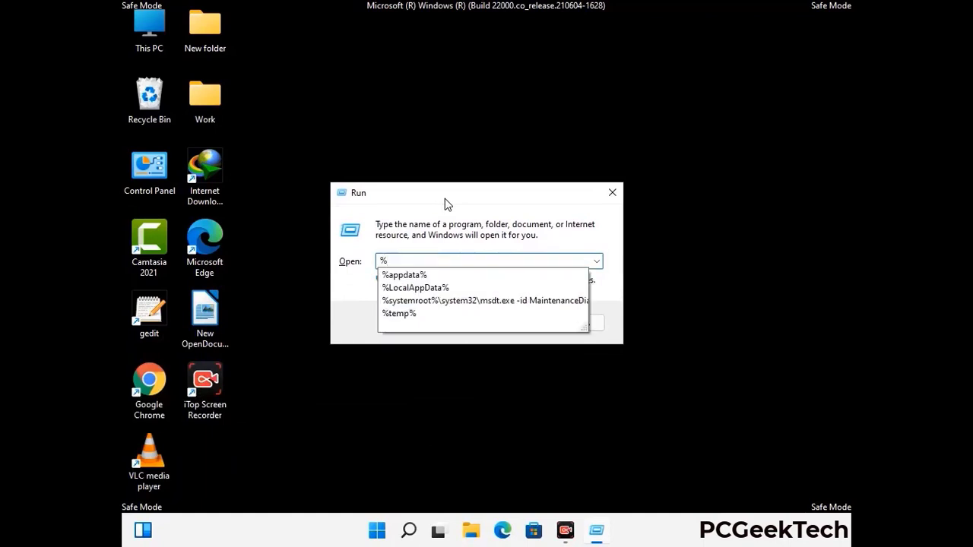
{"action": "type", "text": "ProgramData%"}
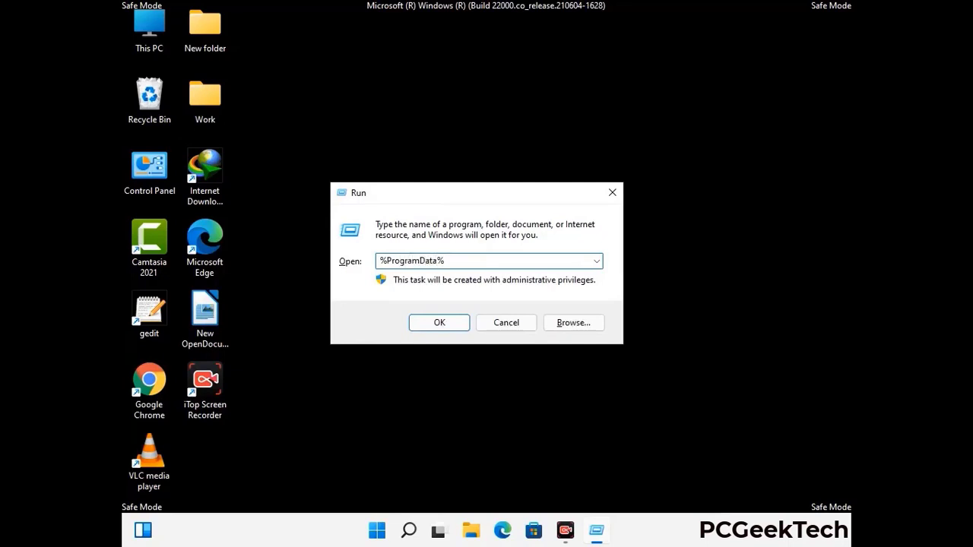
{"action": "key", "text": "Return"}
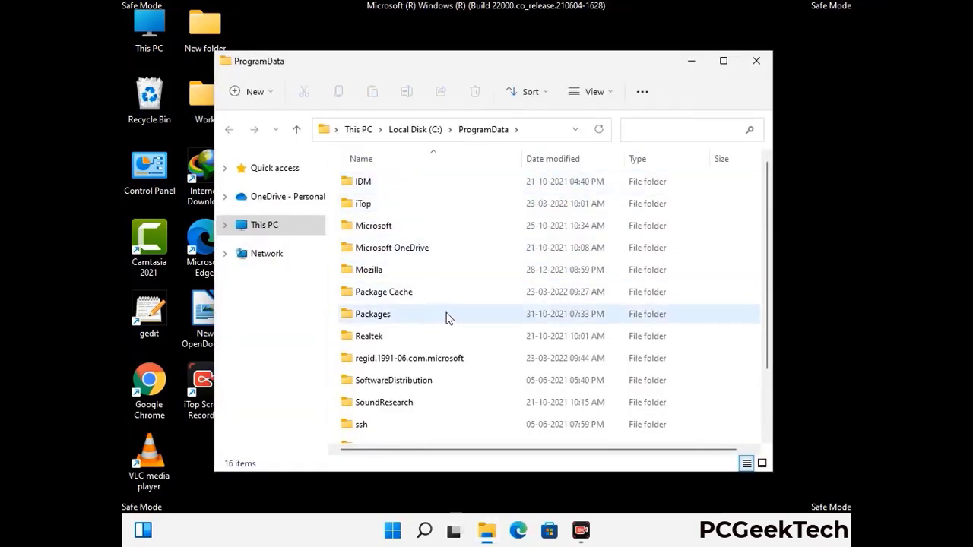
{"action": "scroll", "coordinate": [445, 321], "scroll_direction": "down", "scroll_amount": 1}
{"action": "scroll", "coordinate": [446, 326], "scroll_direction": "down", "scroll_amount": 1}
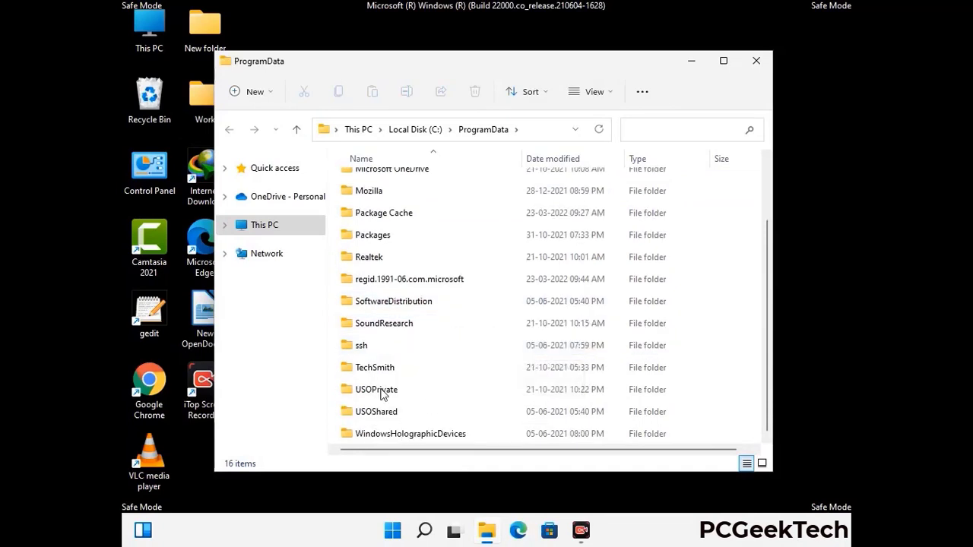
{"action": "left_click", "coordinate": [370, 191]}
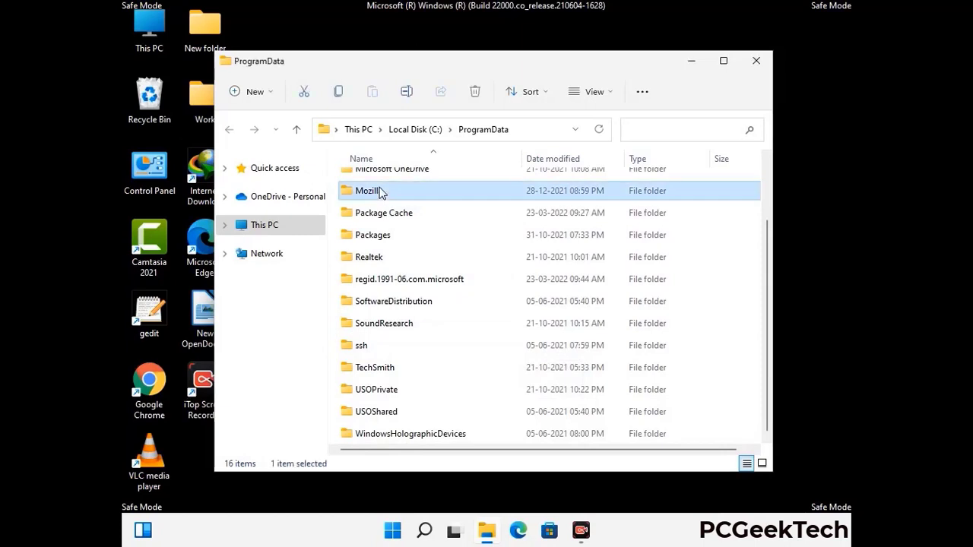
{"action": "left_click", "coordinate": [476, 92]}
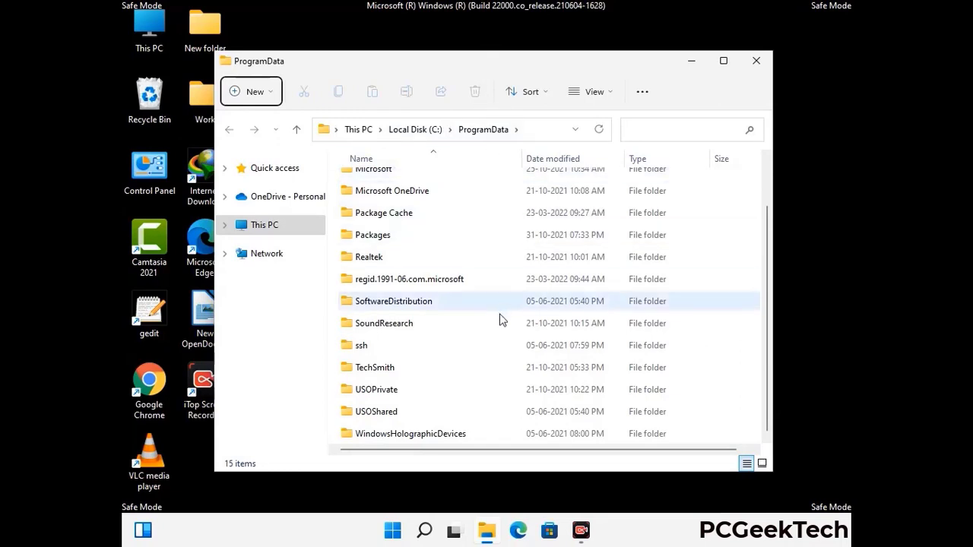
{"action": "scroll", "coordinate": [500, 321], "scroll_direction": "up", "scroll_amount": 1}
{"action": "left_click", "coordinate": [764, 64]}
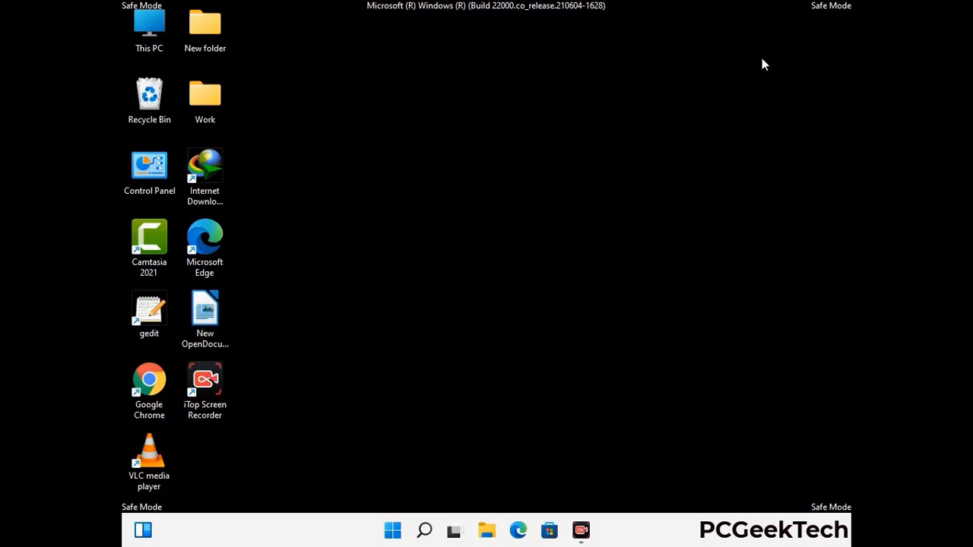
Run %WinDir% to show the C:\Windows folder in File Explorer.
{"action": "key", "text": "super+r"}
{"action": "left_click_drag", "start_coordinate": [318, 352], "coordinate": [505, 192]}
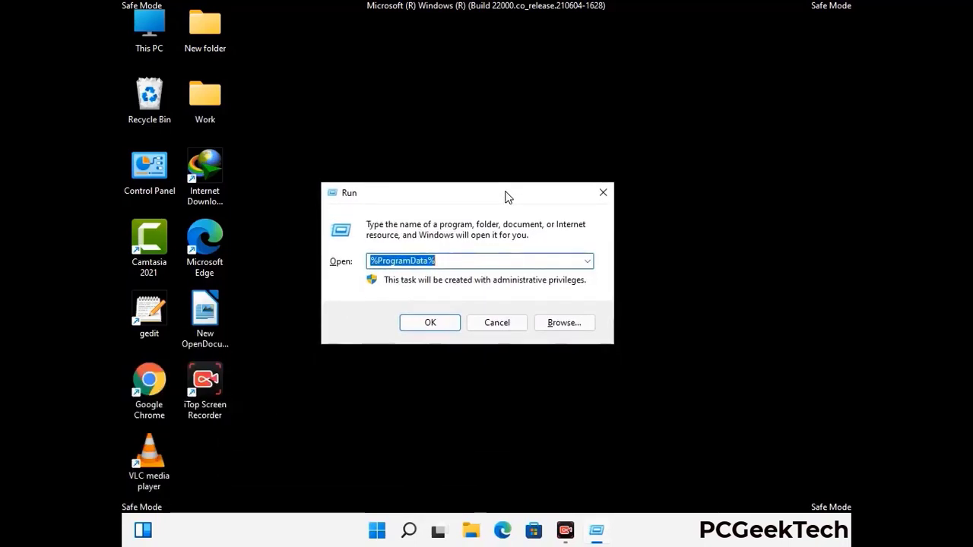
{"action": "type", "text": "%Wi"}
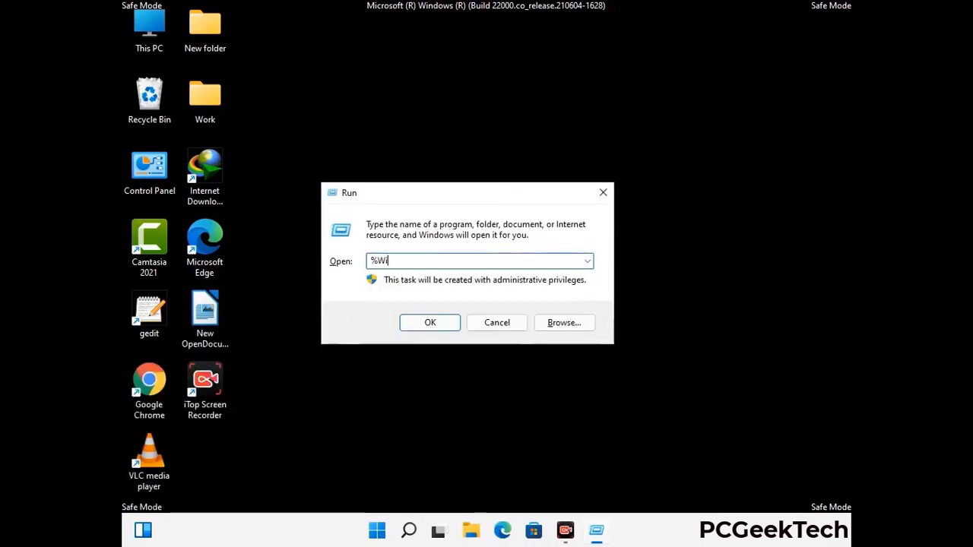
{"action": "type", "text": "nDir%"}
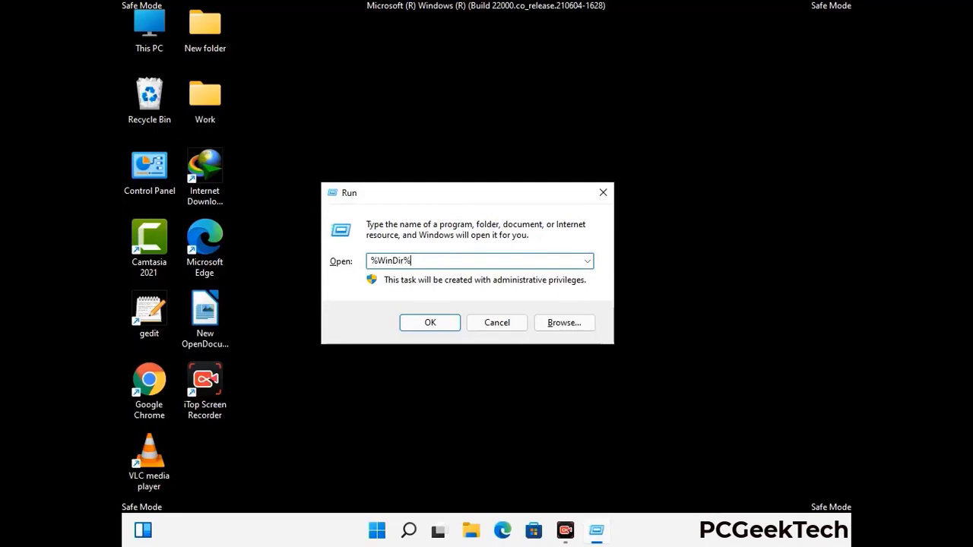
{"action": "key", "text": "Return"}
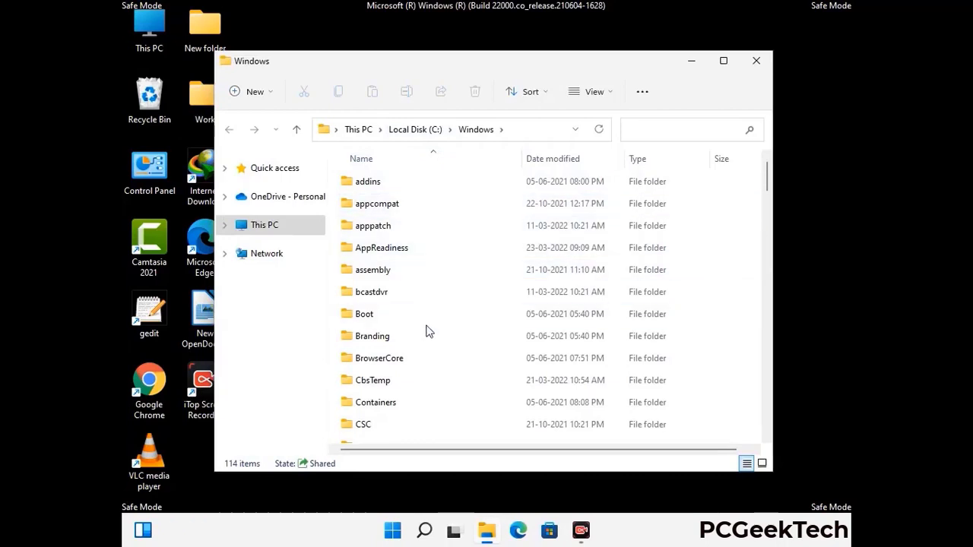
Browse the 114 items in C:\Windows, then close the folder window.
{"action": "scroll", "coordinate": [428, 334], "scroll_direction": "down", "scroll_amount": 1}
{"action": "scroll", "coordinate": [428, 339], "scroll_direction": "down", "scroll_amount": 3}
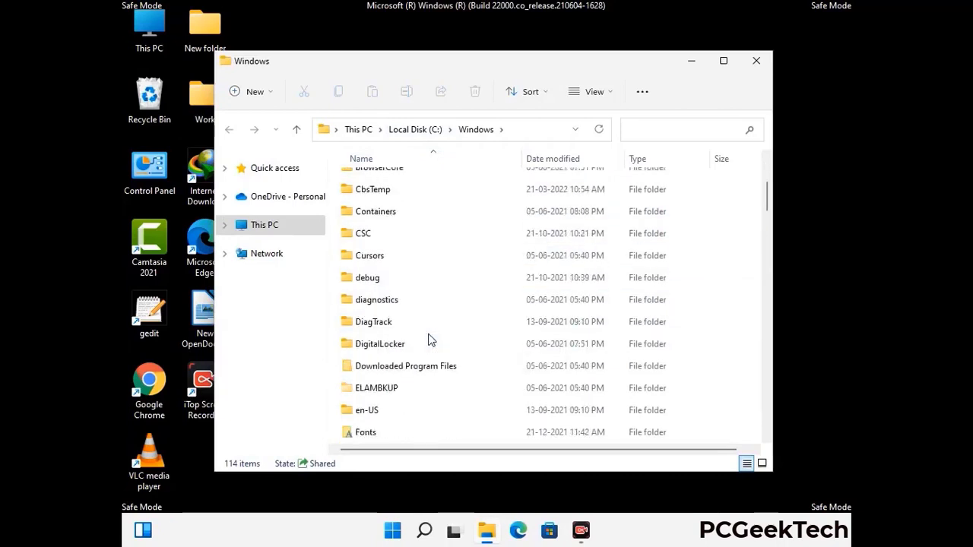
{"action": "scroll", "coordinate": [428, 342], "scroll_direction": "down", "scroll_amount": 5}
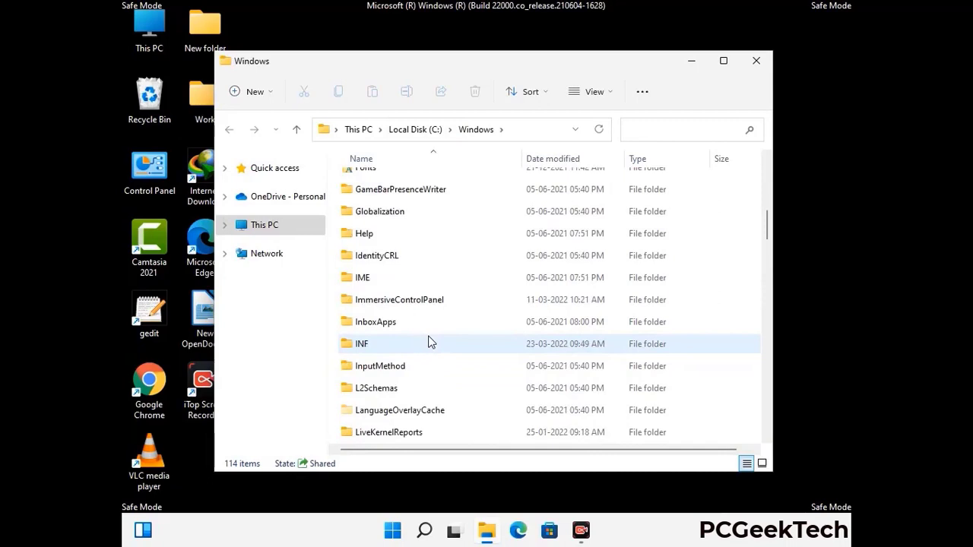
{"action": "scroll", "coordinate": [427, 342], "scroll_direction": "down", "scroll_amount": 4}
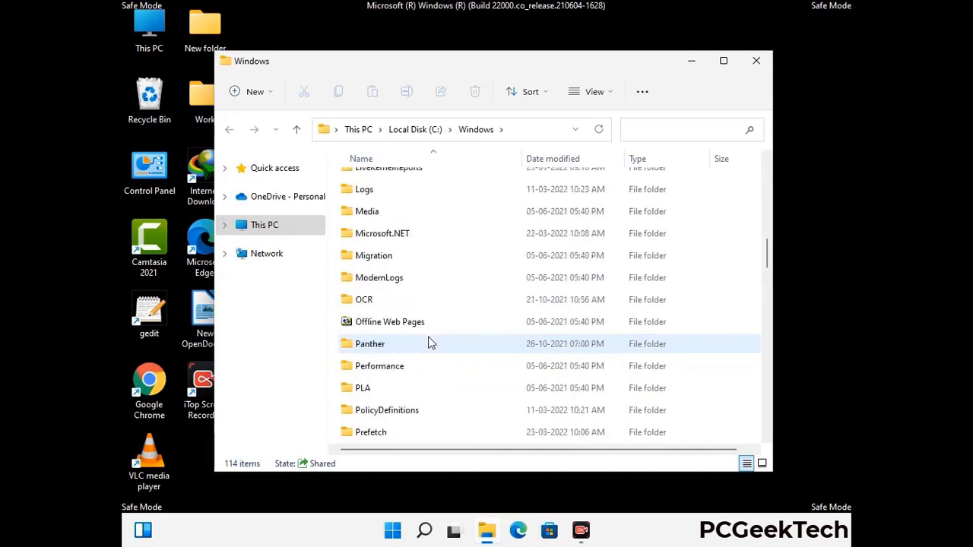
{"action": "scroll", "coordinate": [428, 342], "scroll_direction": "down", "scroll_amount": 6}
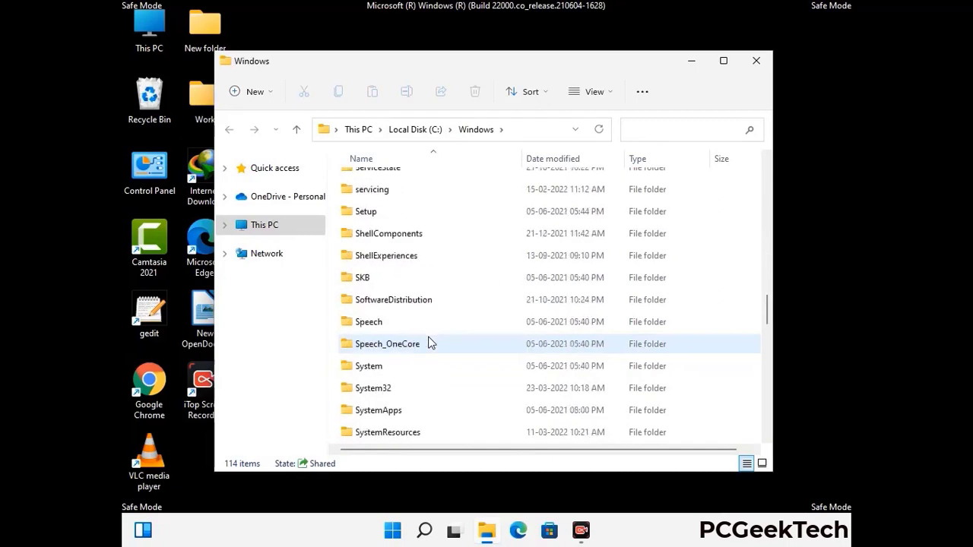
{"action": "scroll", "coordinate": [428, 342], "scroll_direction": "down", "scroll_amount": 7}
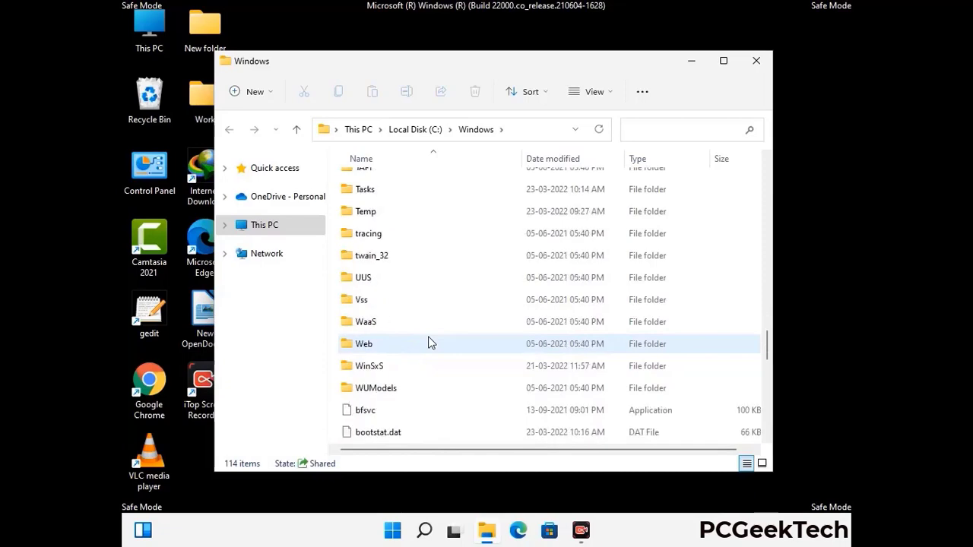
{"action": "scroll", "coordinate": [428, 342], "scroll_direction": "down", "scroll_amount": 8}
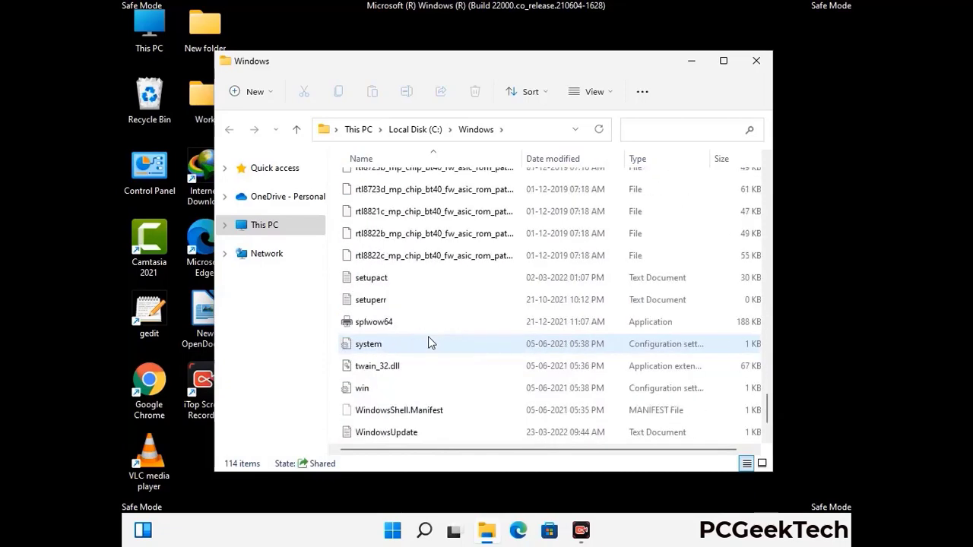
{"action": "scroll", "coordinate": [428, 342], "scroll_direction": "up", "scroll_amount": 15}
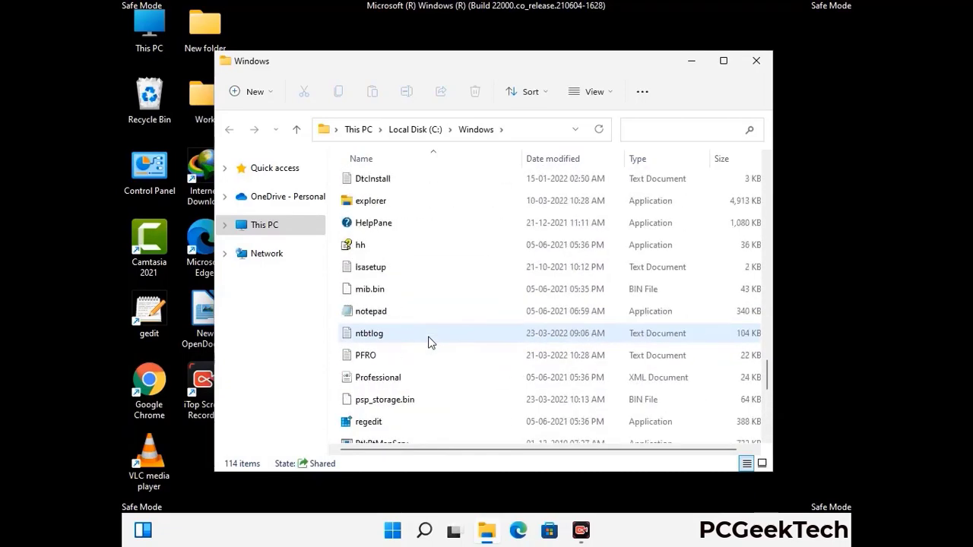
{"action": "scroll", "coordinate": [428, 342], "scroll_direction": "up", "scroll_amount": 3}
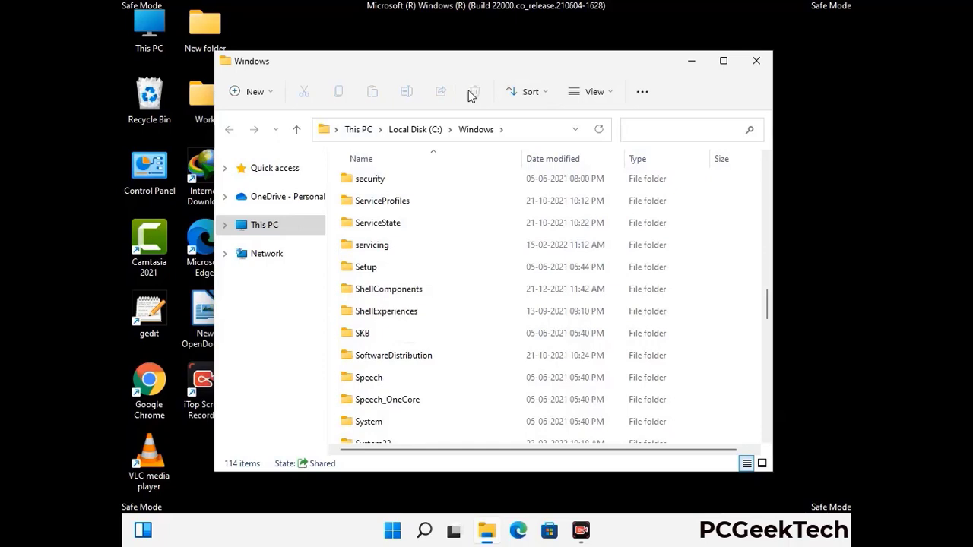
{"action": "left_click", "coordinate": [757, 62]}
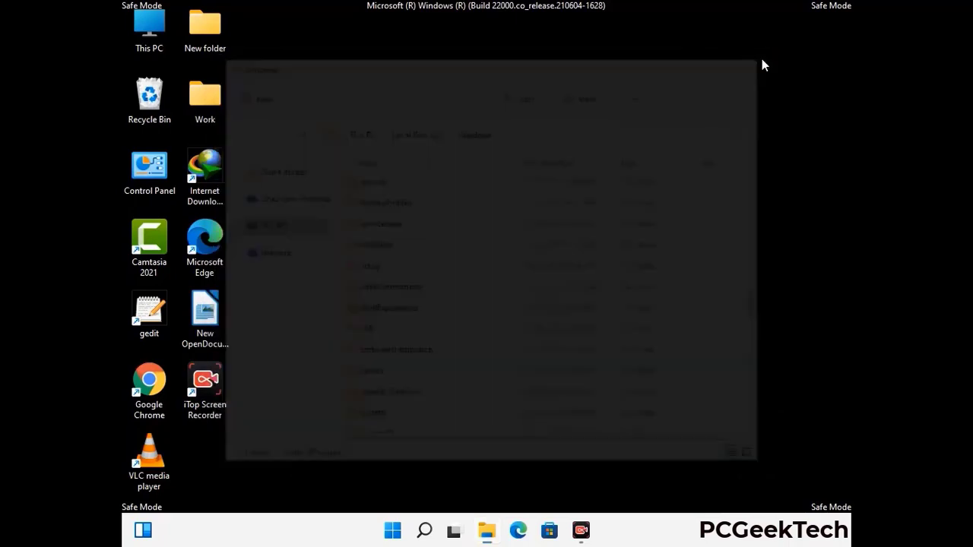
Open the user's AppData\Local\Temp folder by running %temp%.
{"action": "key", "text": "super+r"}
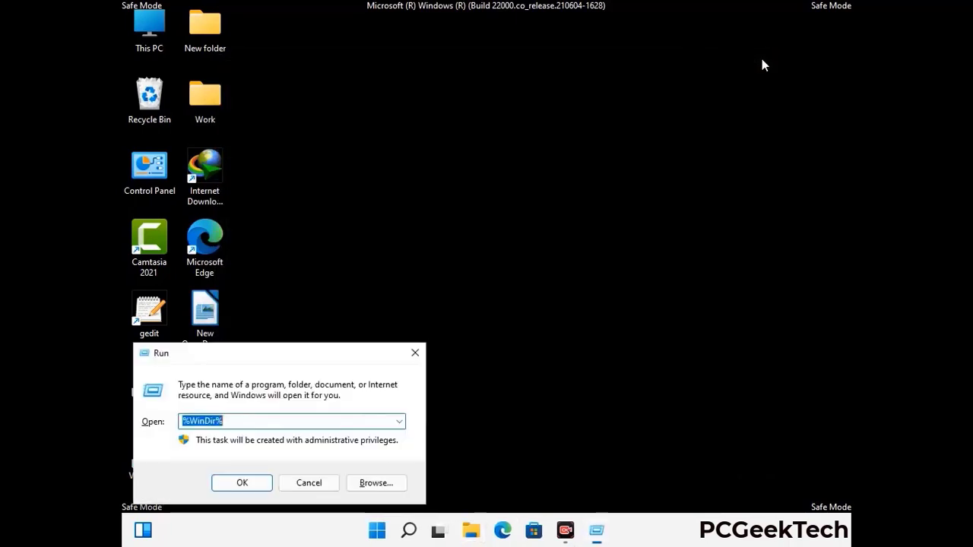
{"action": "left_click_drag", "start_coordinate": [322, 357], "coordinate": [552, 130]}
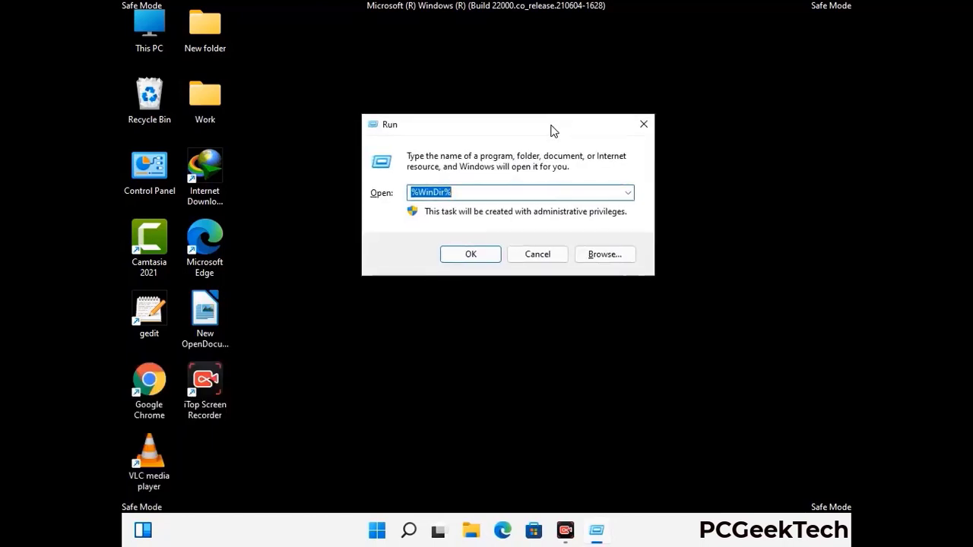
{"action": "type", "text": "%temp%"}
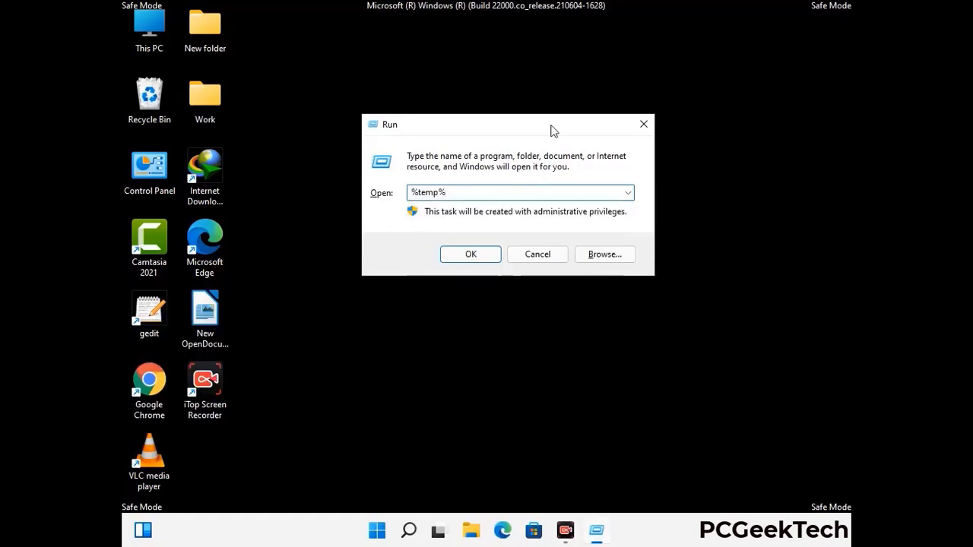
{"action": "left_click", "coordinate": [486, 254]}
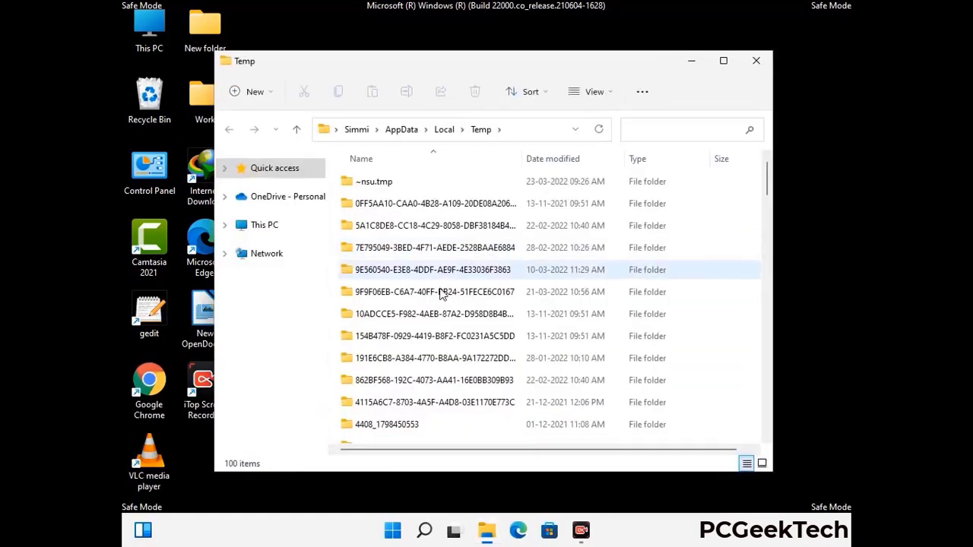
Delete all 100 items in the Temp folder and close the window.
{"action": "left_click", "coordinate": [439, 290]}
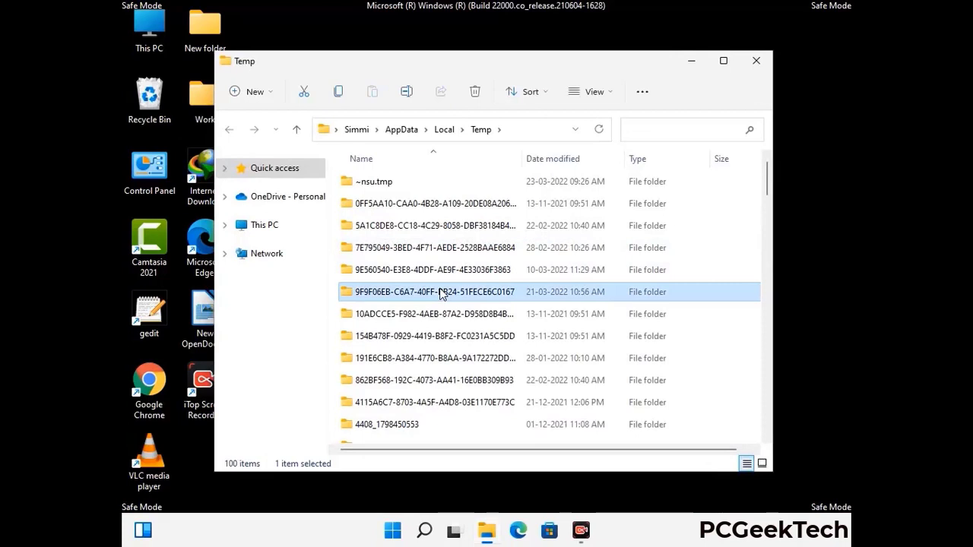
{"action": "key", "text": "ctrl+a"}
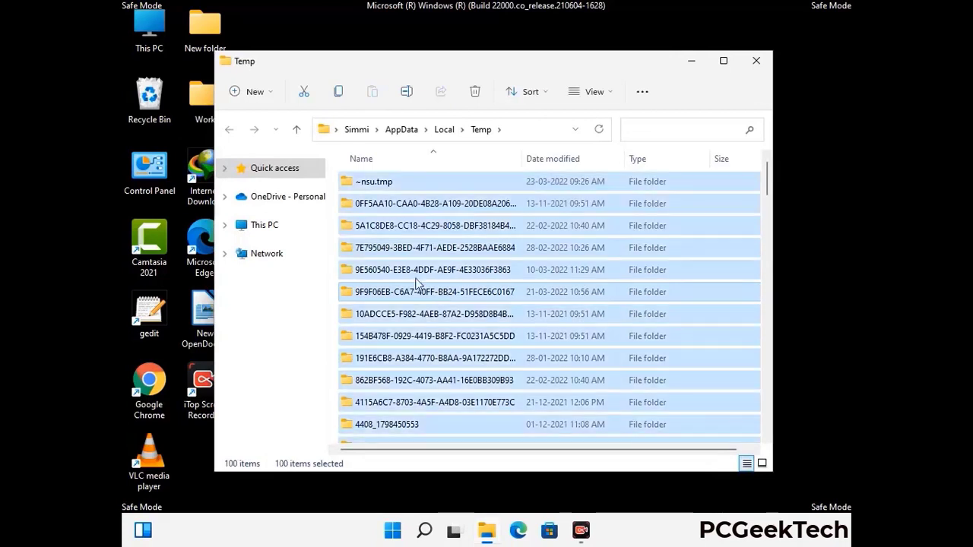
{"action": "left_click", "coordinate": [476, 92]}
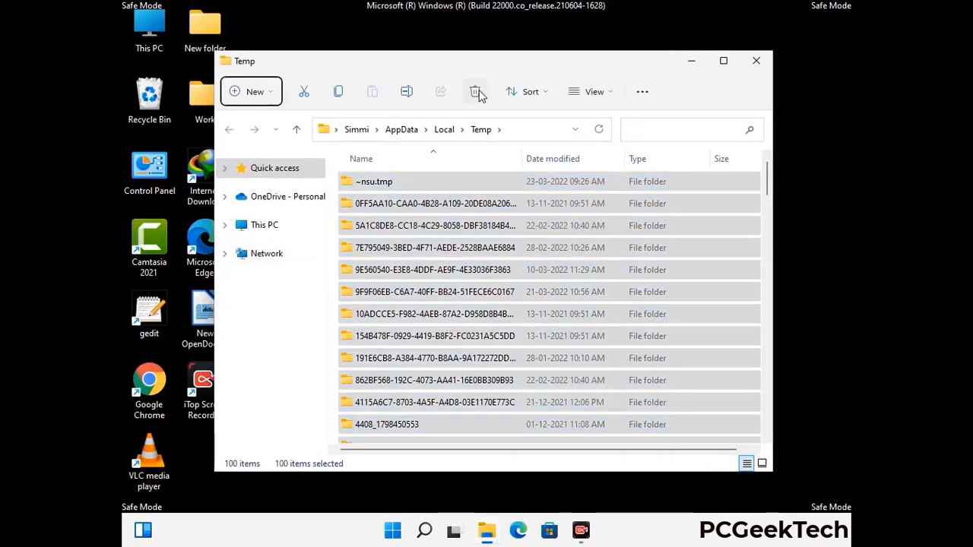
{"action": "left_click", "coordinate": [756, 60]}
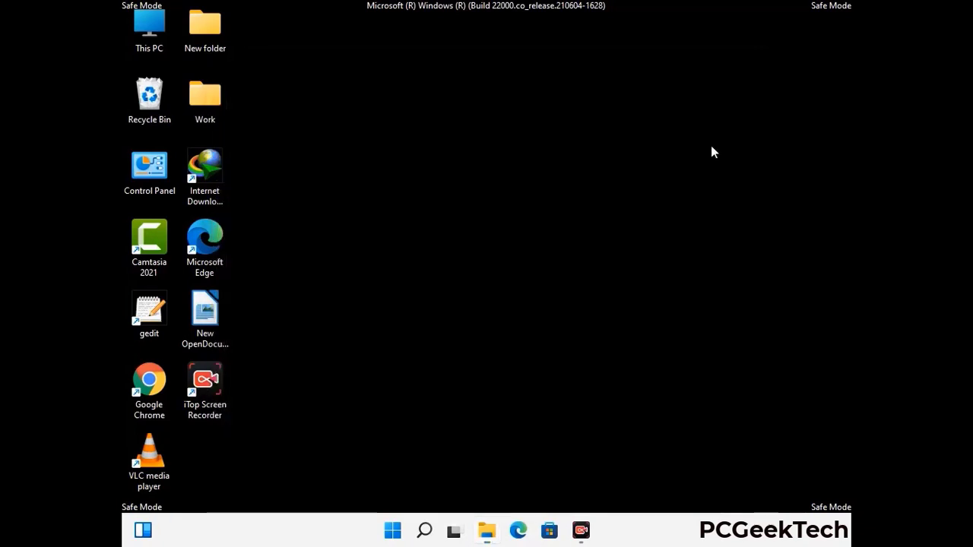
Open C:\Windows\Temp by running temp.
{"action": "key", "text": "super+r"}
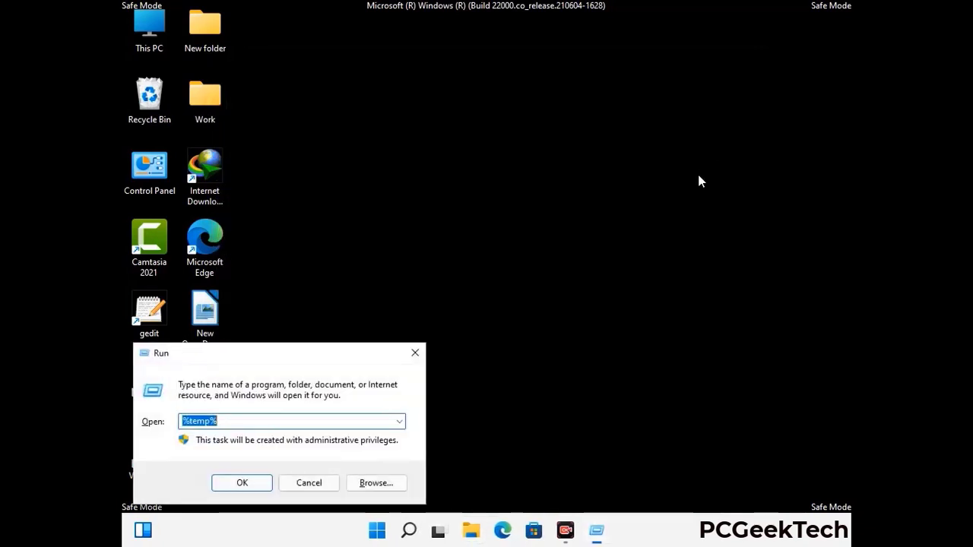
{"action": "left_click_drag", "start_coordinate": [329, 349], "coordinate": [553, 142]}
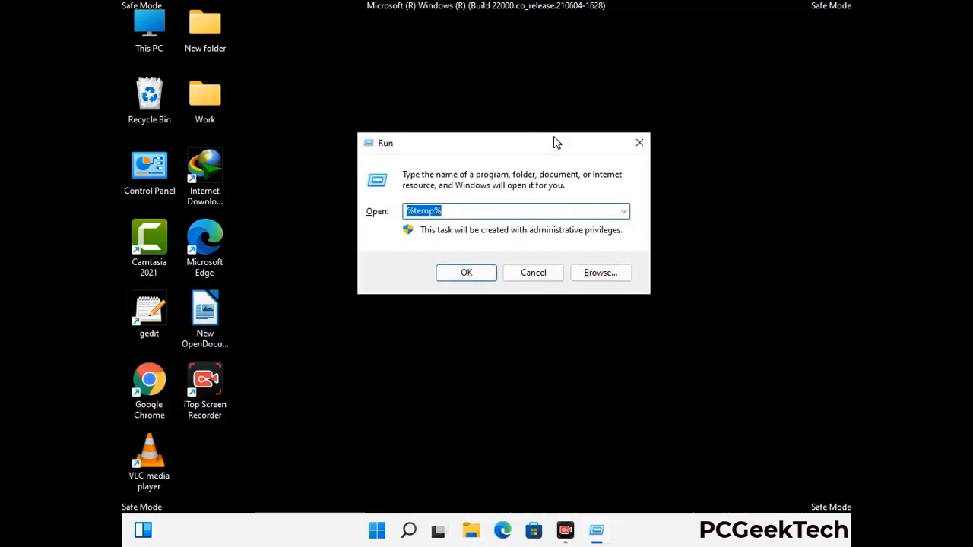
{"action": "type", "text": "temp"}
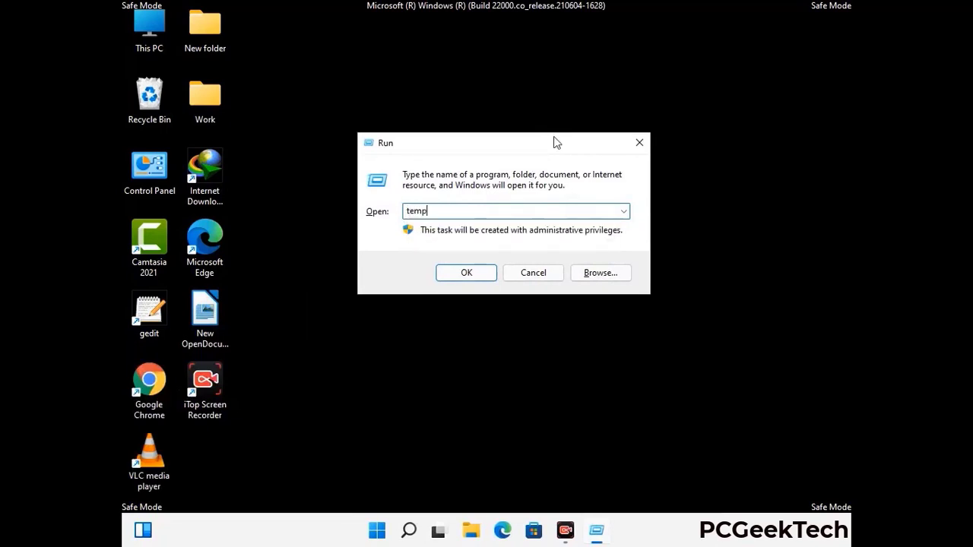
{"action": "key", "text": "Return"}
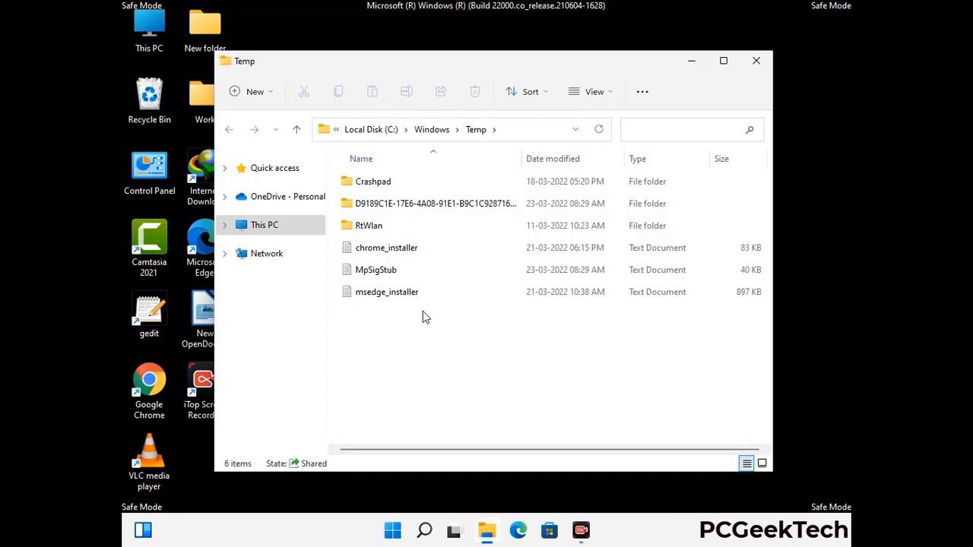
Delete all six items in Windows Temp and close the emptied folder.
{"action": "key", "text": "ctrl+a"}
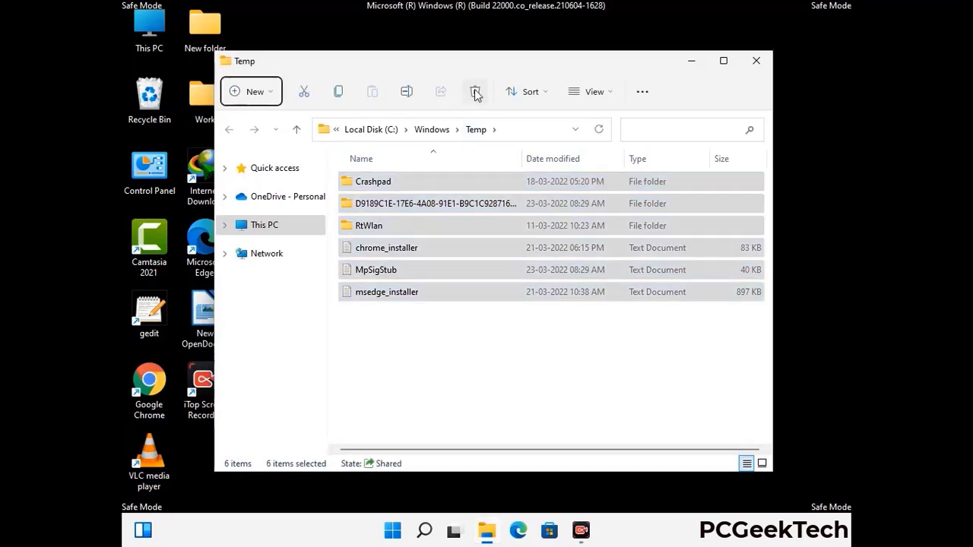
{"action": "left_click", "coordinate": [475, 91]}
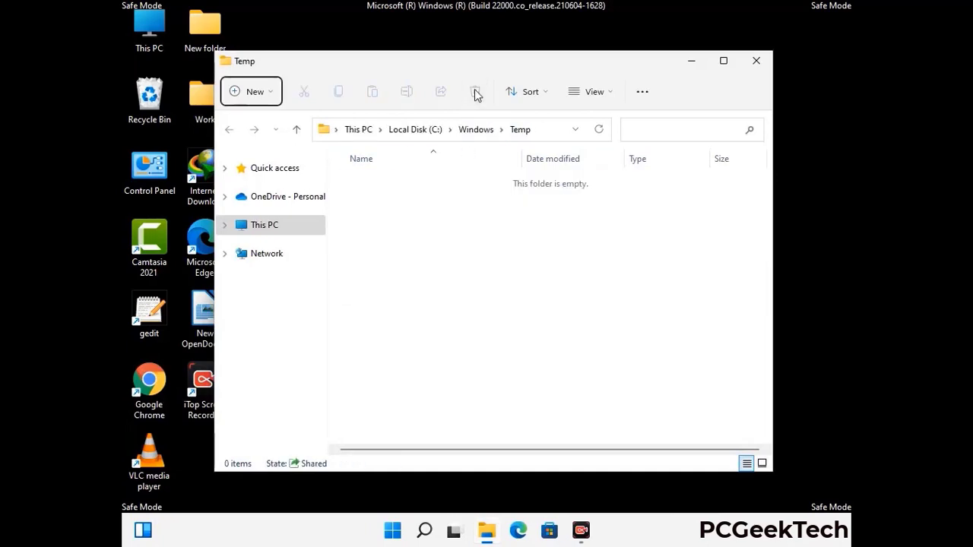
{"action": "left_click", "coordinate": [757, 62]}
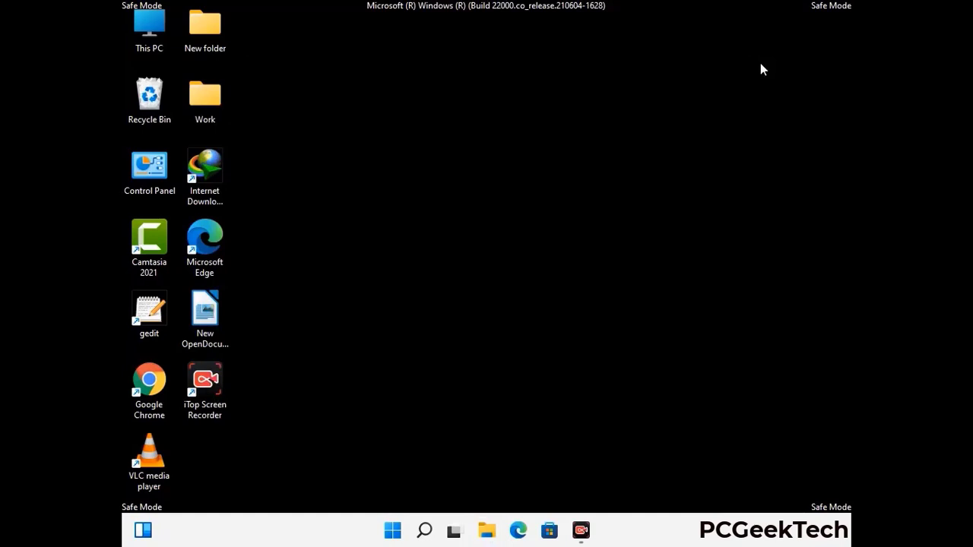
Launch Registry Editor with regedit.
{"action": "key", "text": "super+r"}
{"action": "left_click_drag", "start_coordinate": [297, 352], "coordinate": [507, 123]}
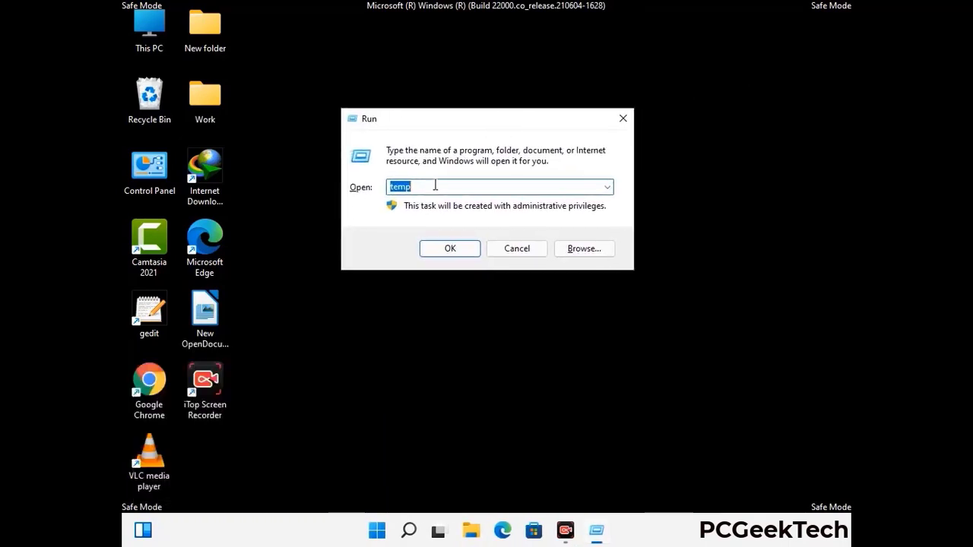
{"action": "type", "text": "regedit"}
{"action": "key", "text": "Return"}
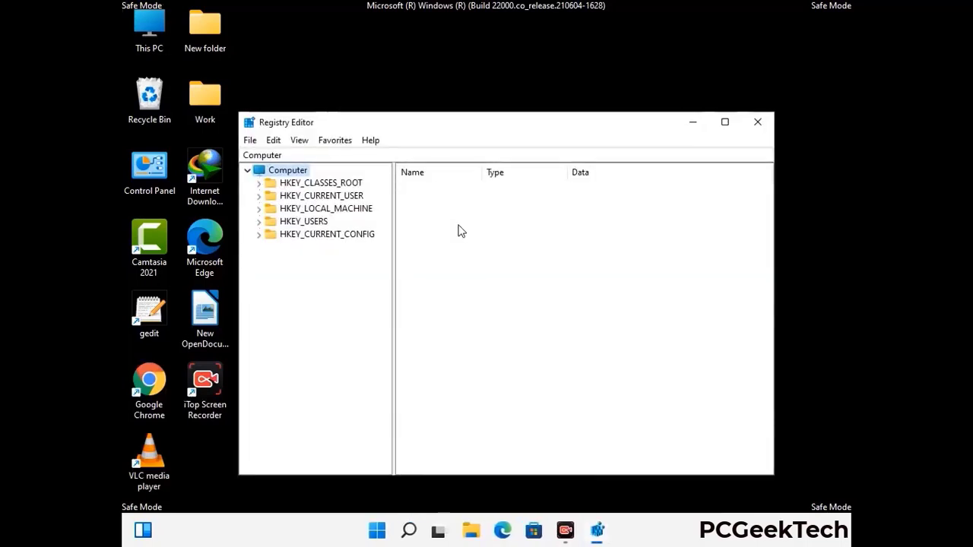
Expand HKEY_CURRENT_USER > Software > Microsoft in the registry tree.
{"action": "left_click", "coordinate": [326, 208]}
{"action": "left_click", "coordinate": [258, 195]}
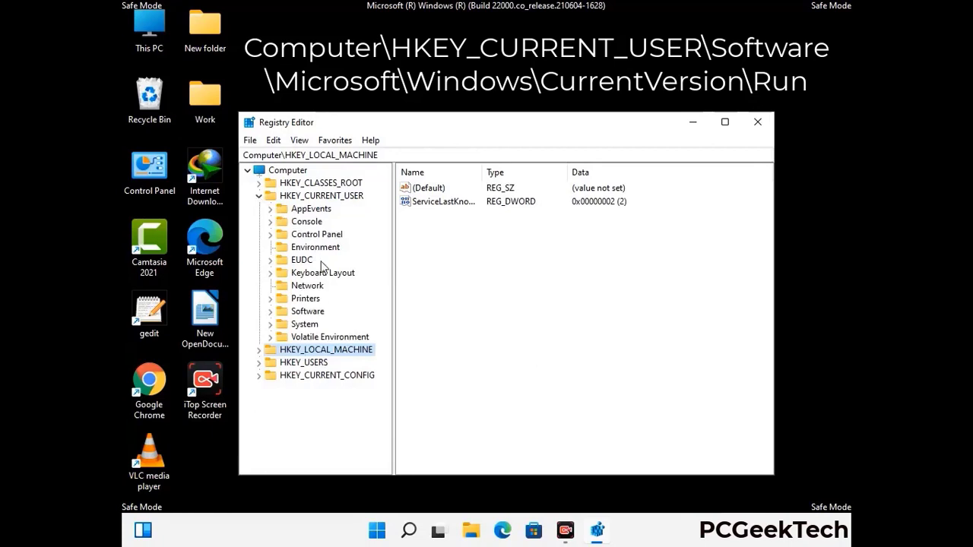
{"action": "left_click", "coordinate": [303, 312]}
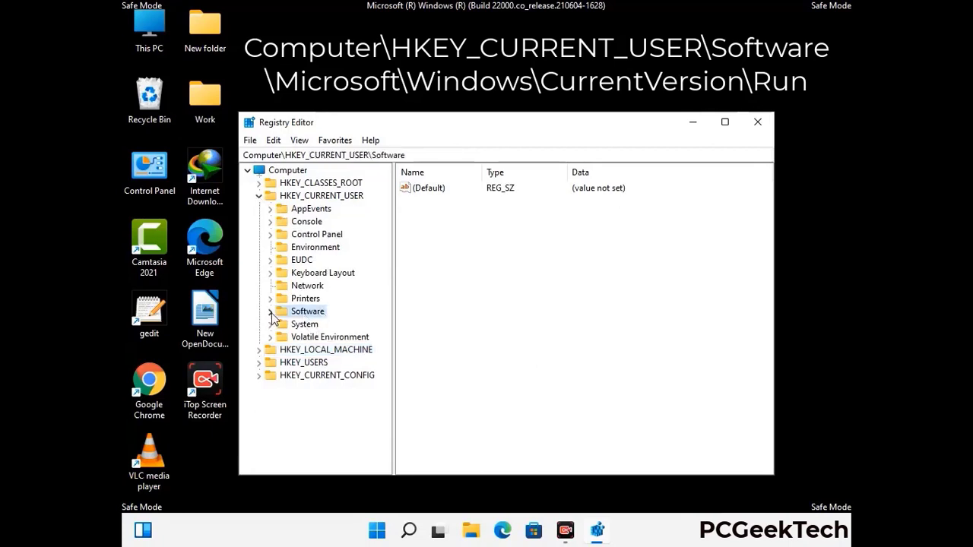
{"action": "left_click", "coordinate": [269, 312]}
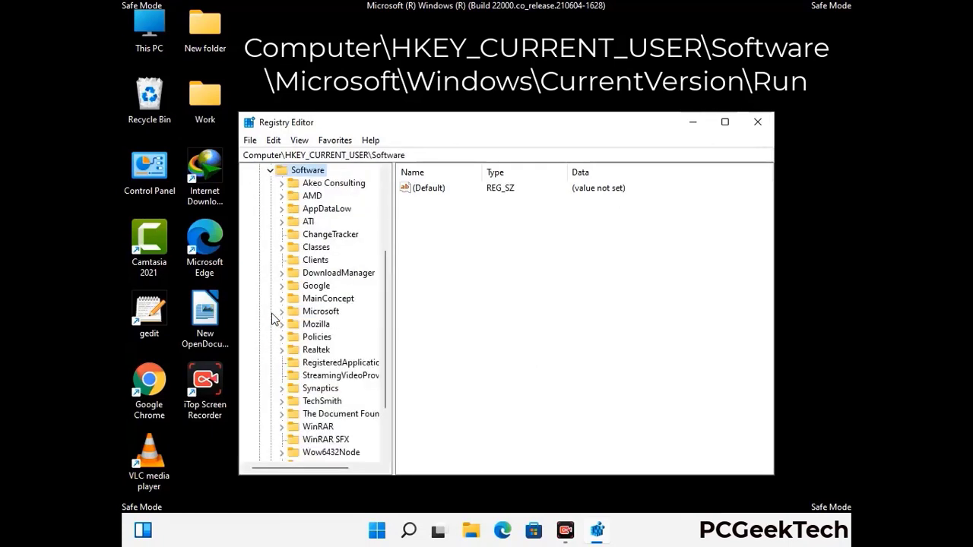
{"action": "double_click", "coordinate": [318, 312]}
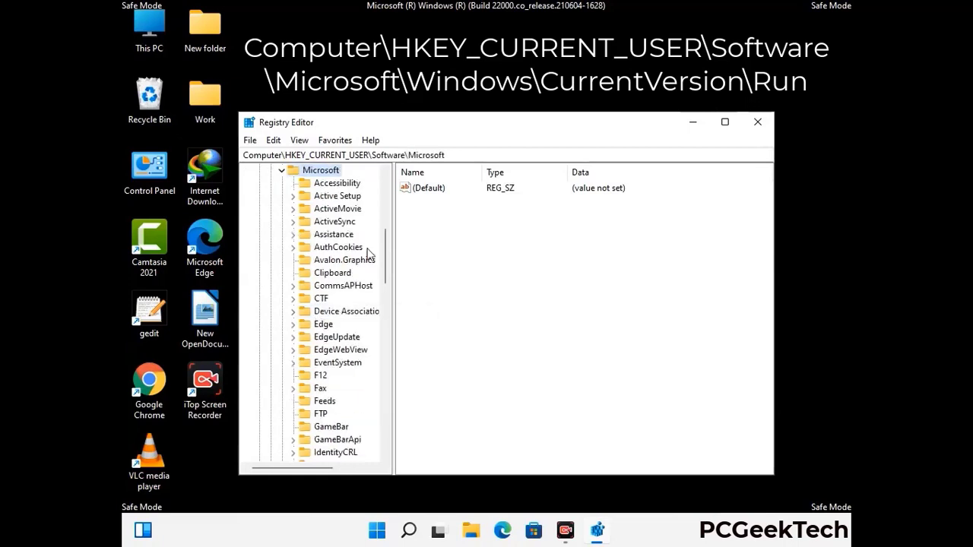
Expand Microsoft > Windows > CurrentVersion to reveal the Run and RunOnce subkeys.
{"action": "scroll", "coordinate": [352, 333], "scroll_direction": "down", "scroll_amount": 2}
{"action": "scroll", "coordinate": [352, 333], "scroll_direction": "down", "scroll_amount": 2}
{"action": "scroll", "coordinate": [352, 332], "scroll_direction": "down", "scroll_amount": 1}
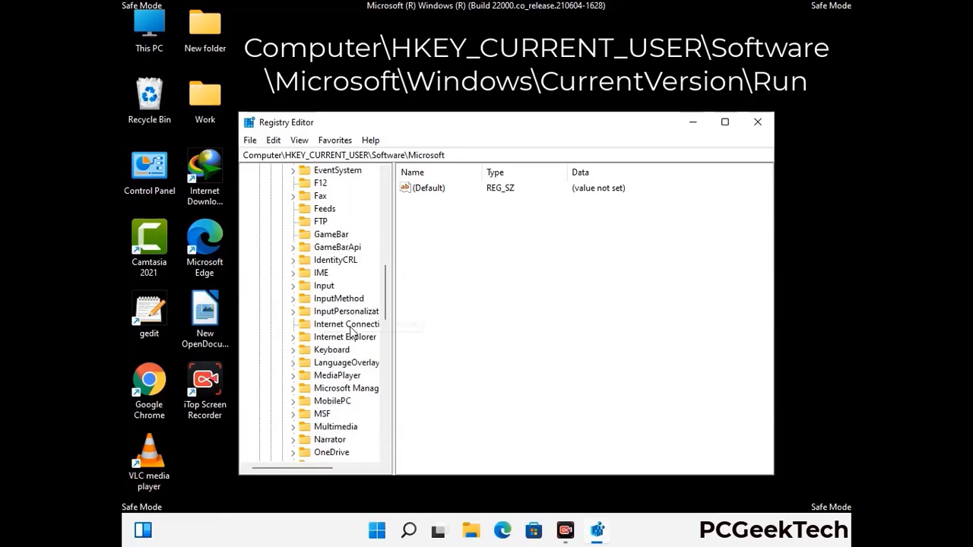
{"action": "scroll", "coordinate": [352, 333], "scroll_direction": "down", "scroll_amount": 2}
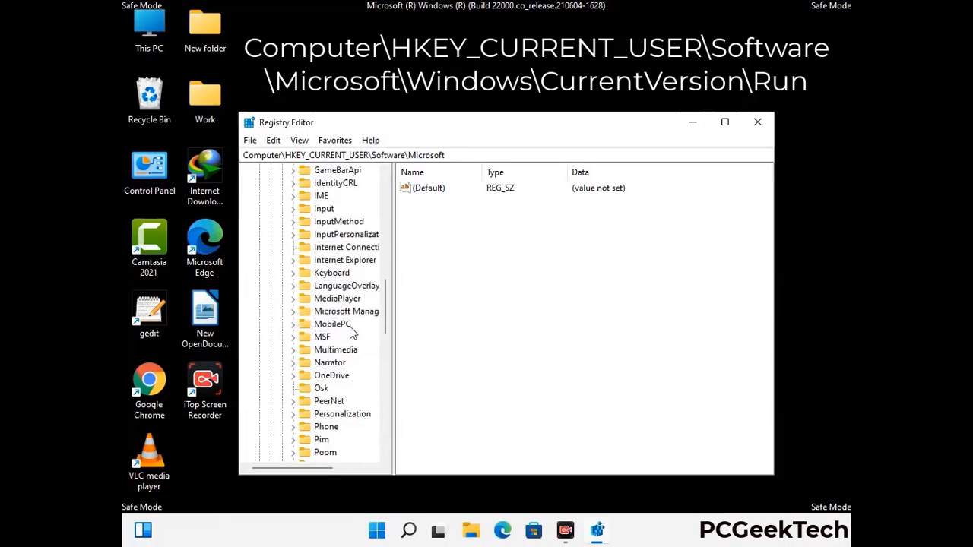
{"action": "scroll", "coordinate": [352, 333], "scroll_direction": "down", "scroll_amount": 7}
{"action": "scroll", "coordinate": [352, 333], "scroll_direction": "down", "scroll_amount": 3}
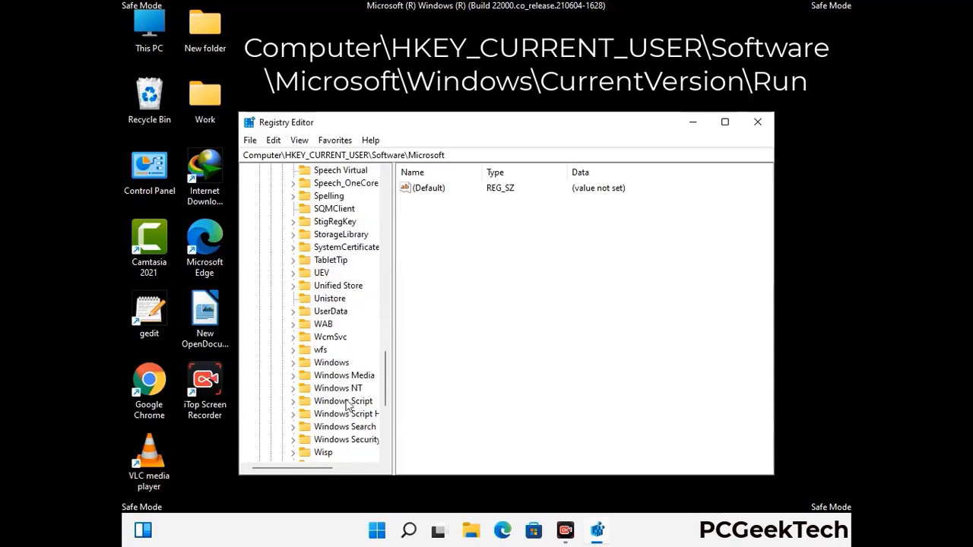
{"action": "double_click", "coordinate": [342, 364]}
{"action": "scroll", "coordinate": [352, 357], "scroll_direction": "down", "scroll_amount": 1}
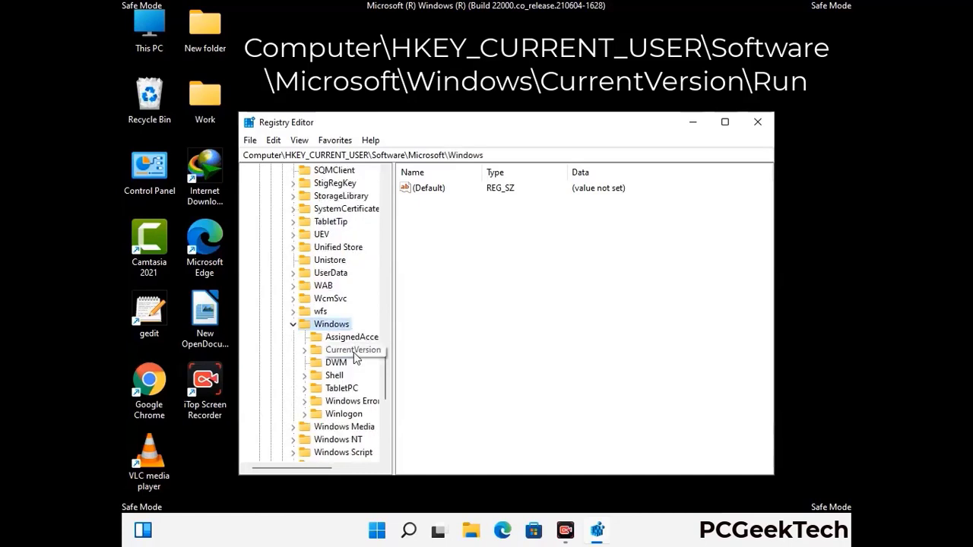
{"action": "double_click", "coordinate": [353, 351]}
{"action": "scroll", "coordinate": [350, 334], "scroll_direction": "down", "scroll_amount": 5}
{"action": "scroll", "coordinate": [348, 332], "scroll_direction": "down", "scroll_amount": 4}
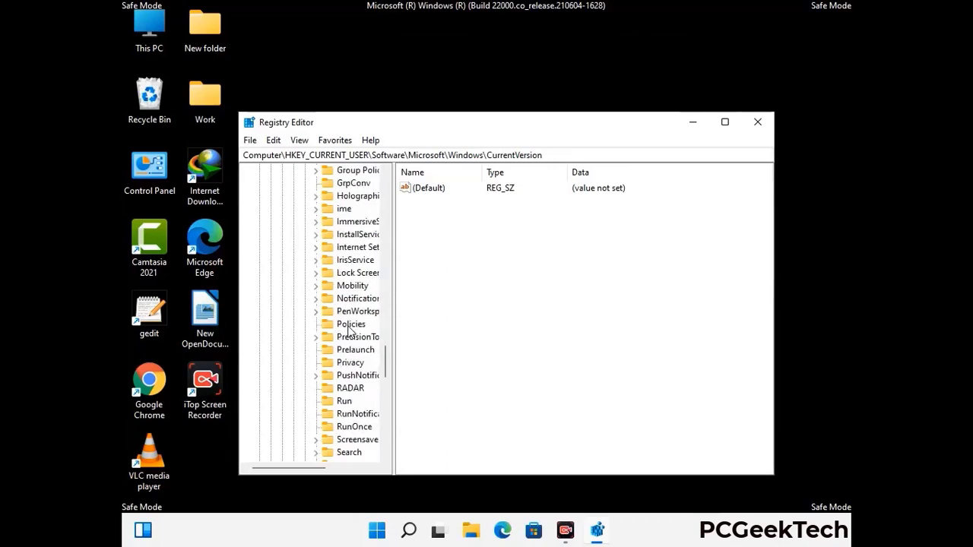
{"action": "scroll", "coordinate": [350, 331], "scroll_direction": "down", "scroll_amount": 1}
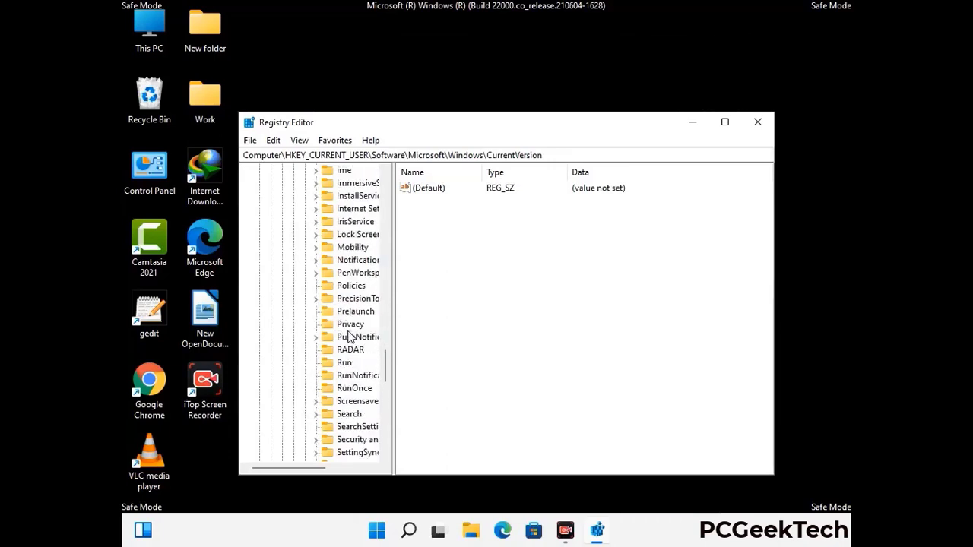
Delete the ScreenRec value from the Run key, keeping IDMan, MicrosoftEdgeAutoLaunch and OneDrive.
{"action": "left_click", "coordinate": [345, 364]}
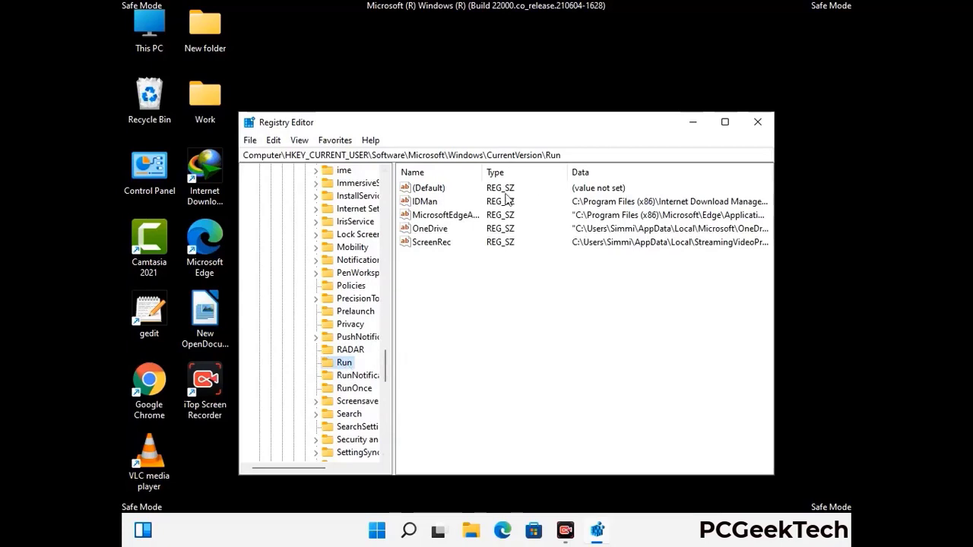
{"action": "left_click", "coordinate": [430, 243]}
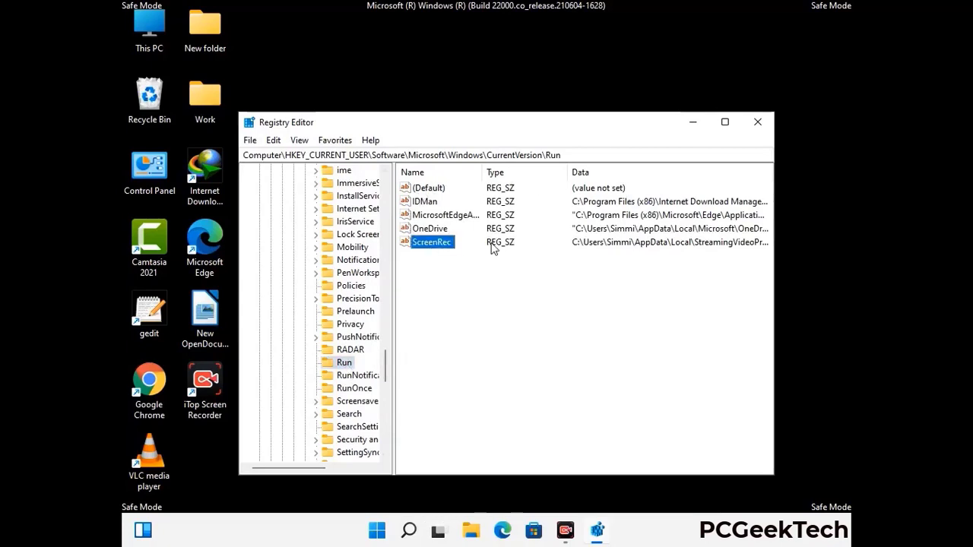
{"action": "left_click", "coordinate": [495, 250]}
{"action": "left_click", "coordinate": [440, 247]}
{"action": "right_click", "coordinate": [439, 248]}
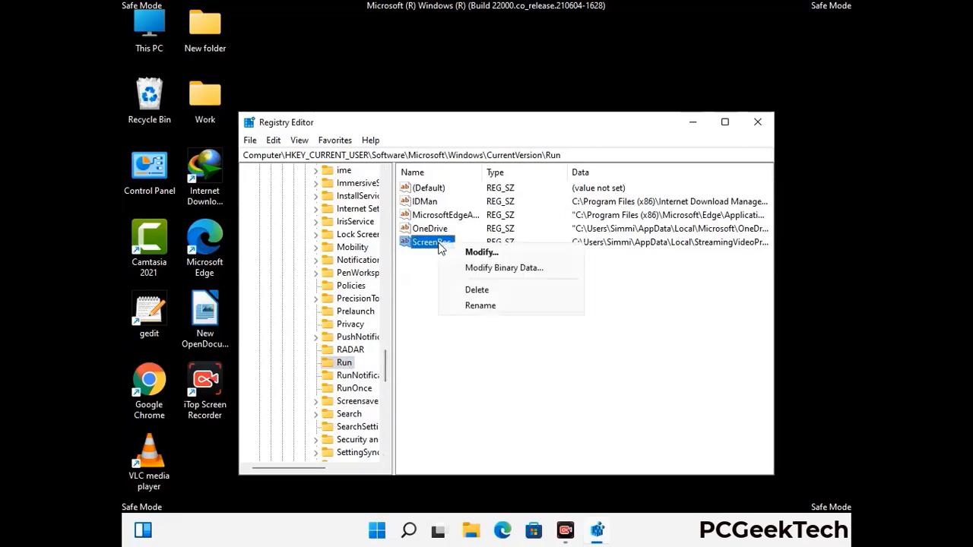
{"action": "left_click", "coordinate": [466, 289]}
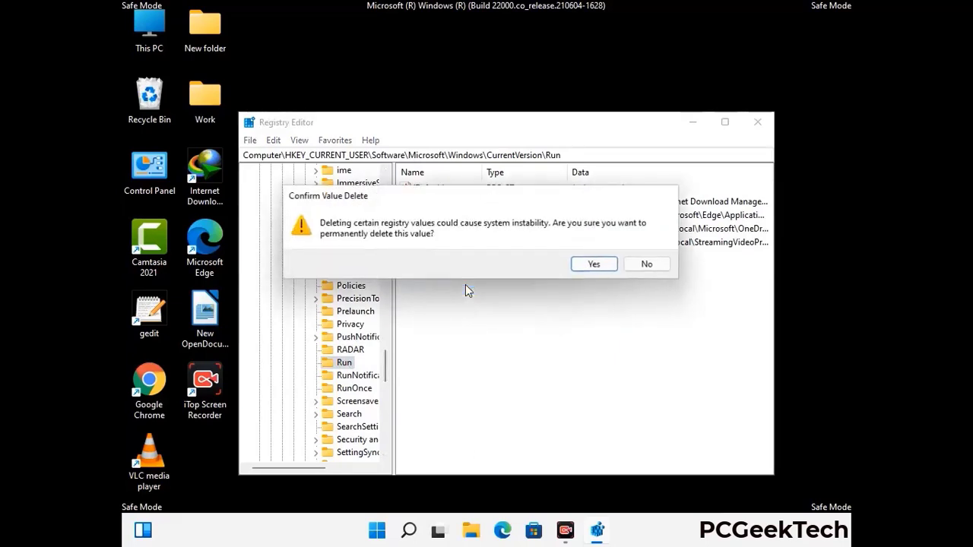
{"action": "left_click", "coordinate": [607, 268]}
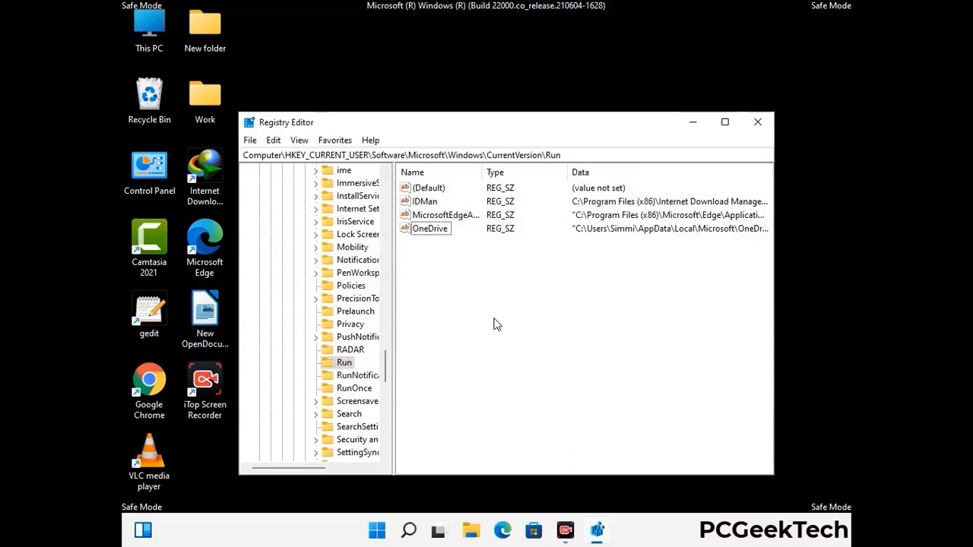
Search the registry for 'Virus Name', stop the search, and close Registry Editor.
{"action": "key", "text": "ctrl+f"}
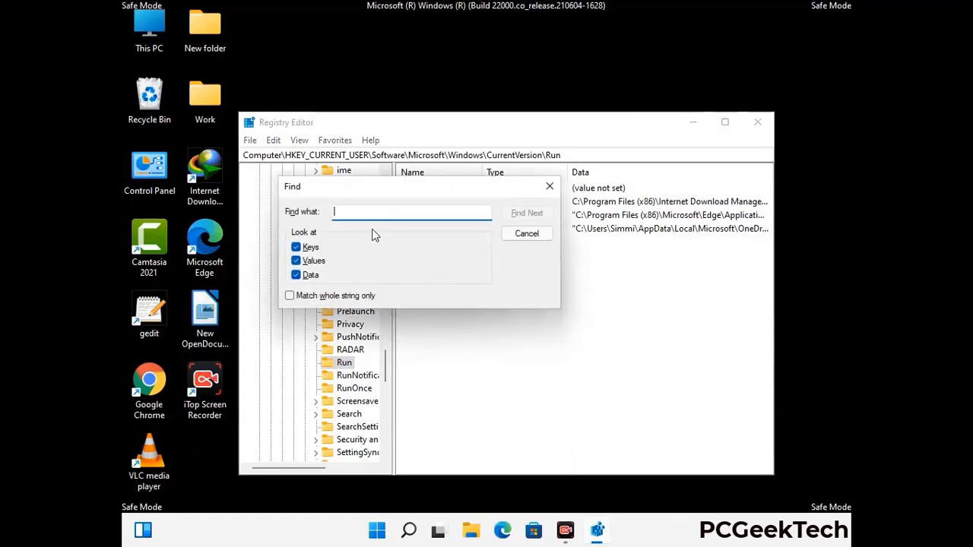
{"action": "type", "text": "Virus Name"}
{"action": "left_click", "coordinate": [516, 215]}
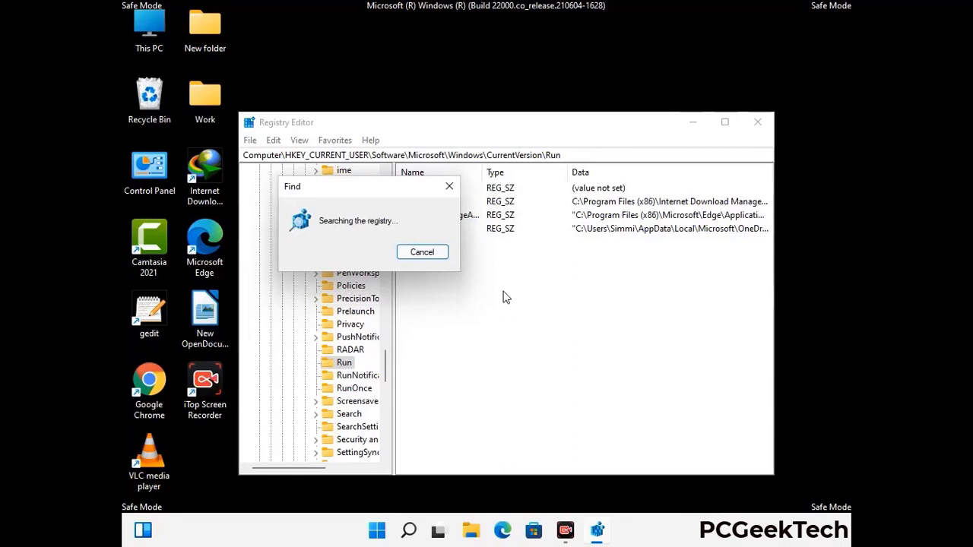
{"action": "left_click", "coordinate": [455, 187]}
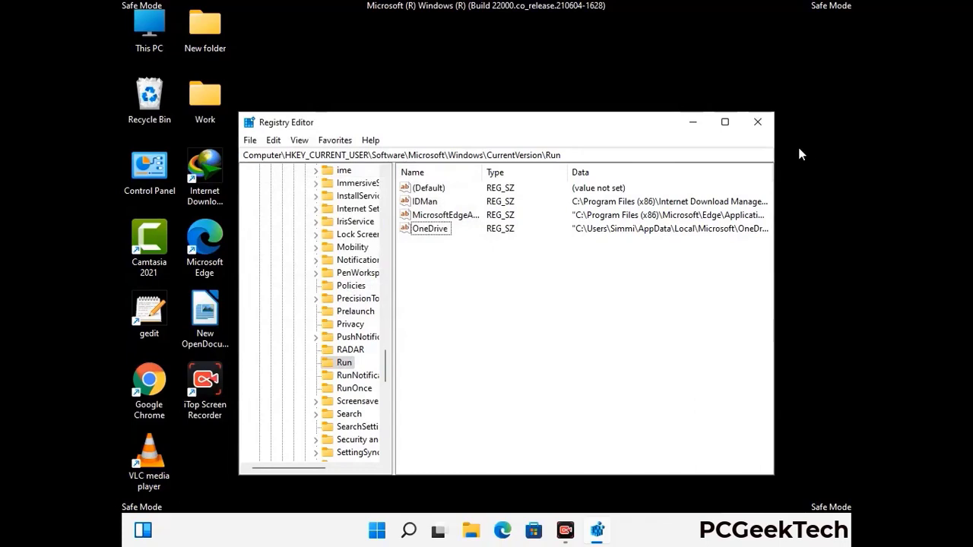
{"action": "left_click", "coordinate": [758, 122]}
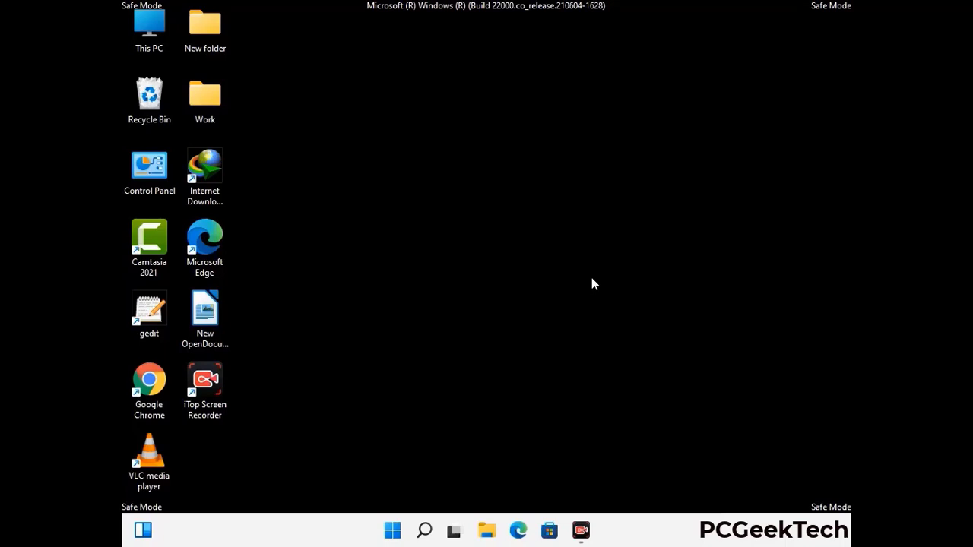
Run msconfig and clear the Safe boot option on the Boot tab.
{"action": "key", "text": "super+r"}
{"action": "left_click_drag", "start_coordinate": [283, 355], "coordinate": [498, 148]}
{"action": "type", "text": "ms"}
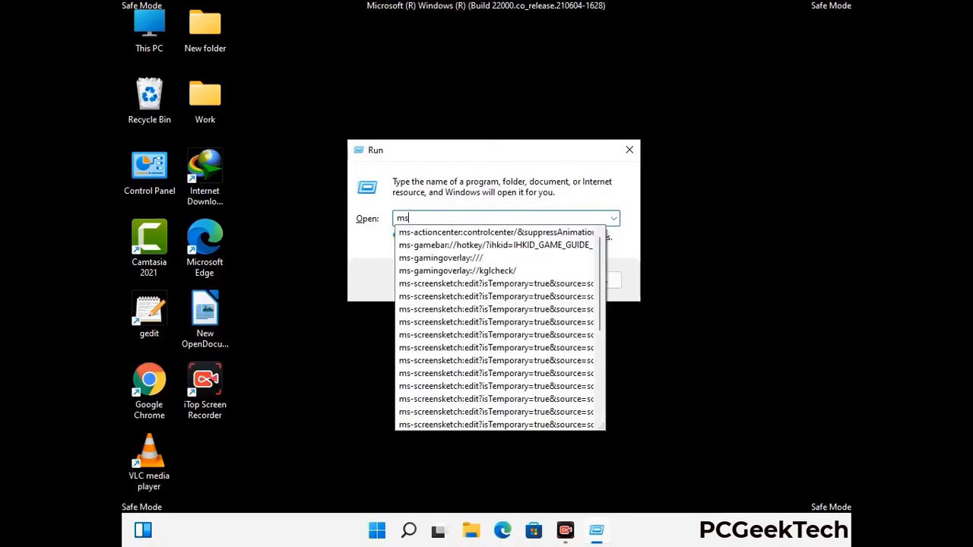
{"action": "type", "text": "config"}
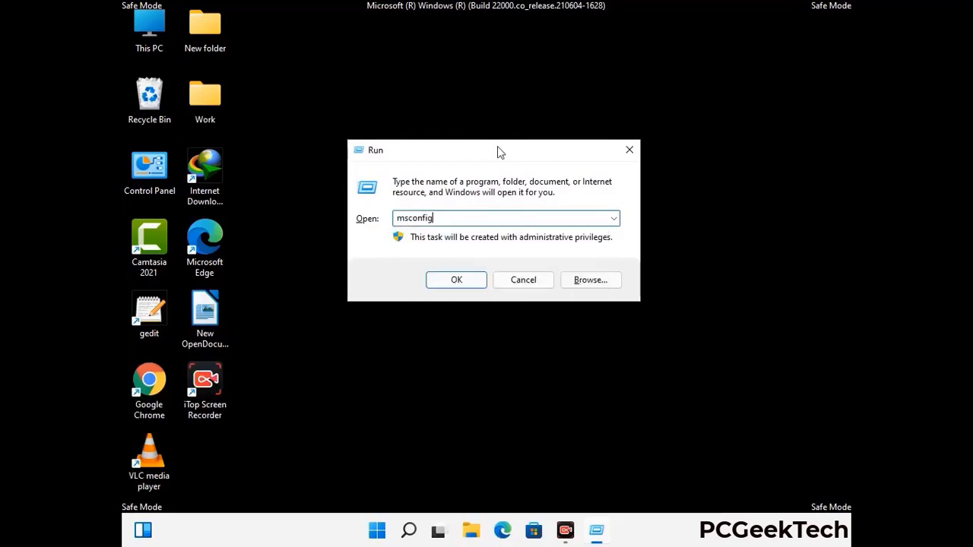
{"action": "left_click", "coordinate": [449, 280]}
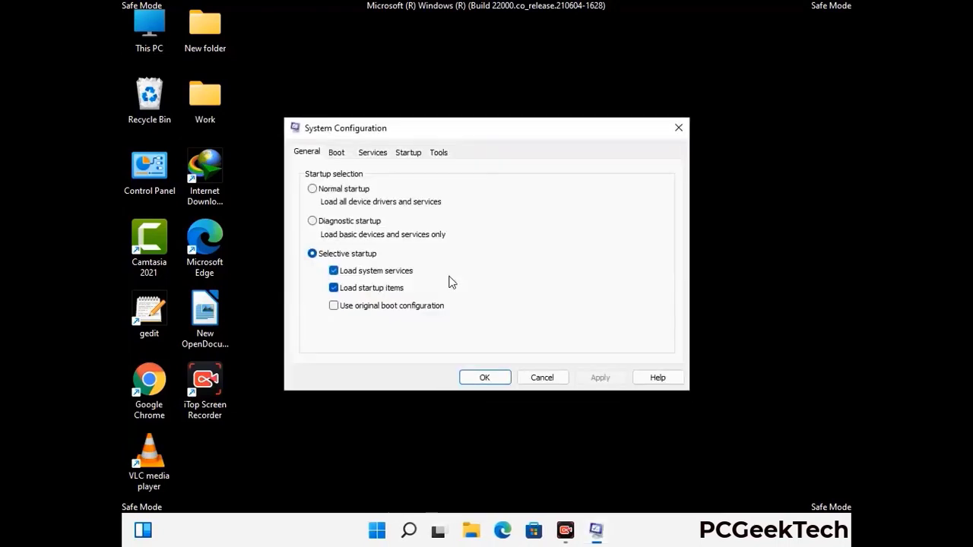
{"action": "left_click", "coordinate": [336, 152]}
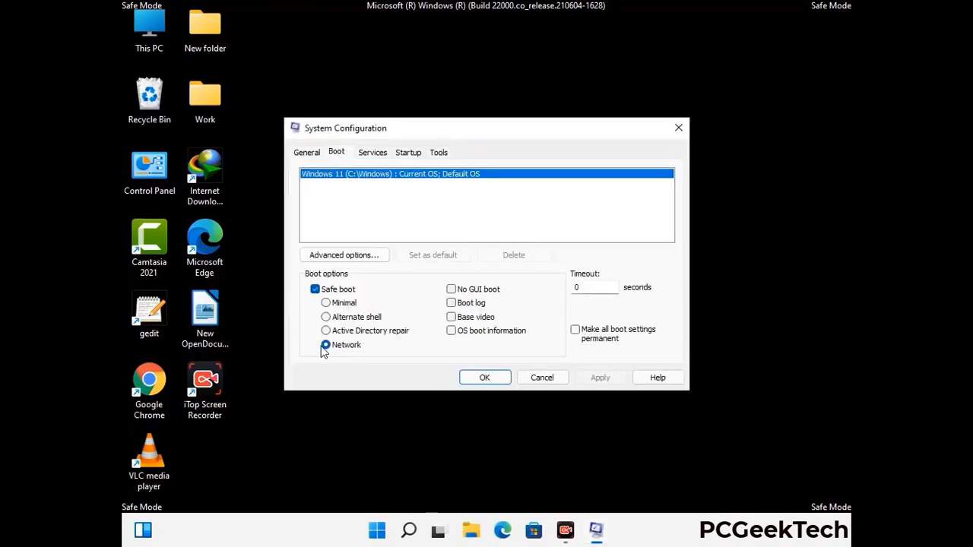
{"action": "left_click", "coordinate": [315, 290]}
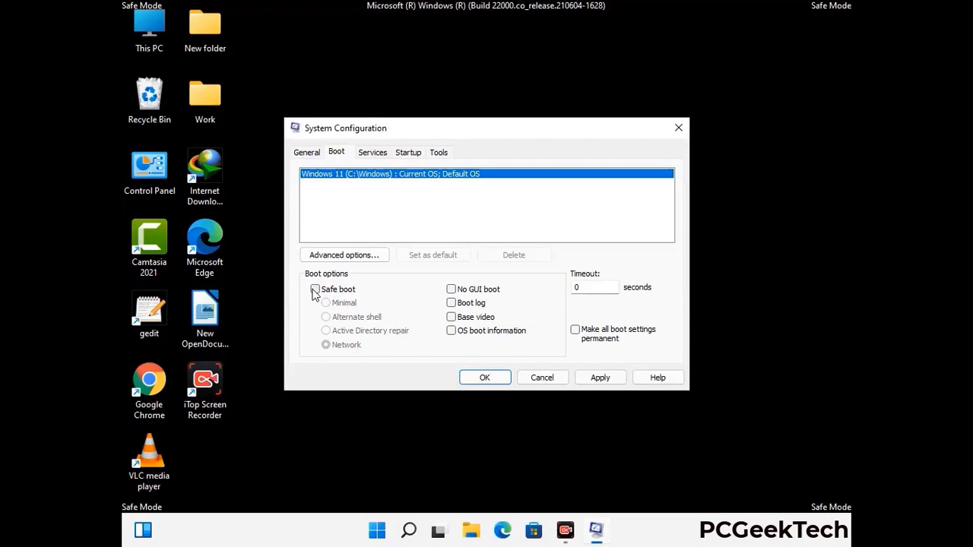